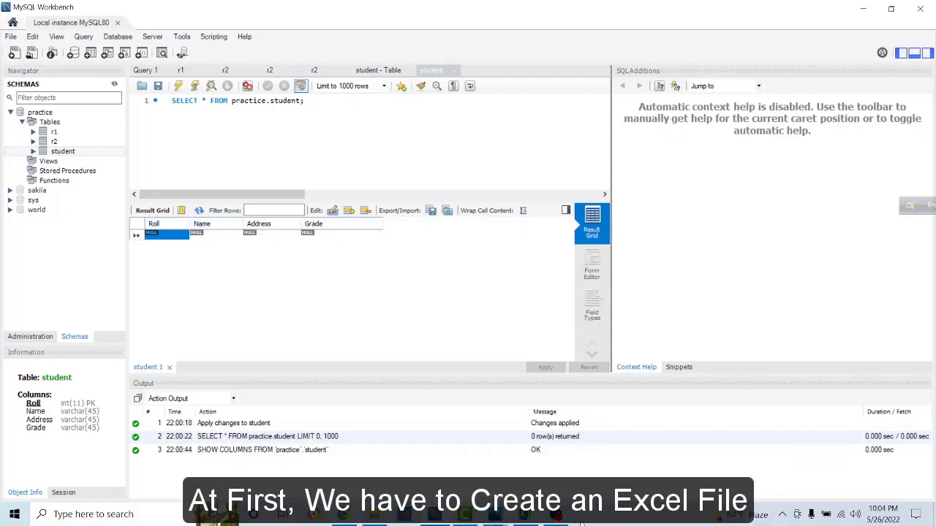
Switch between Excel and MySQL Workbench to review the practice.student table's columns, and return to the blank workbook.
left_click(524, 516)
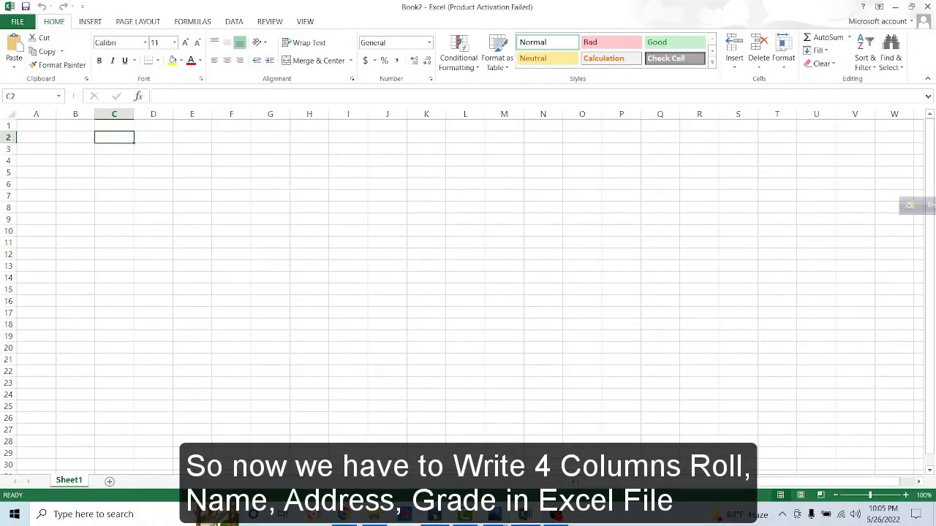
left_click(437, 517)
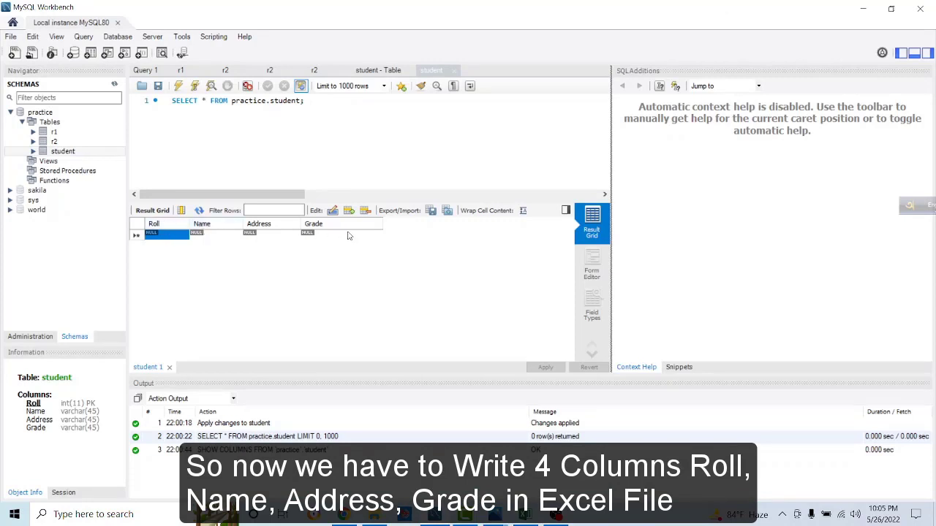
left_click(867, 9)
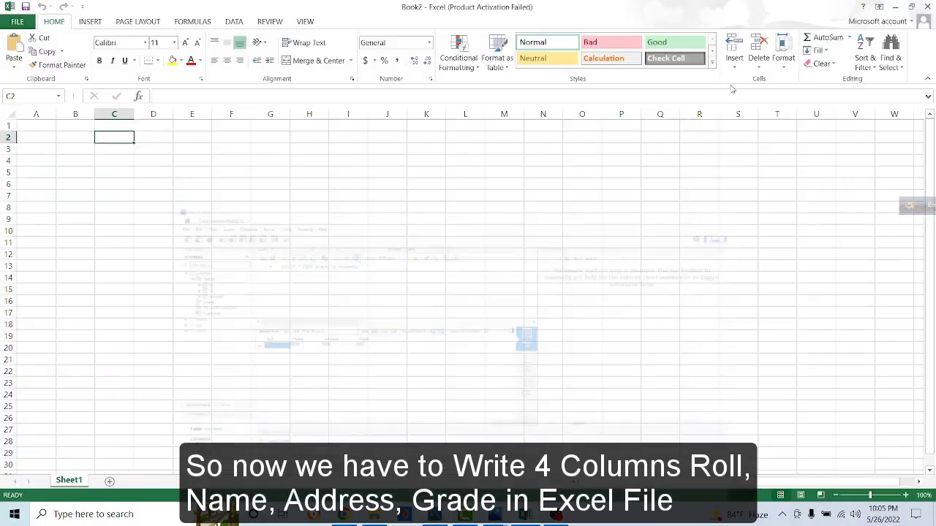
left_click(198, 161)
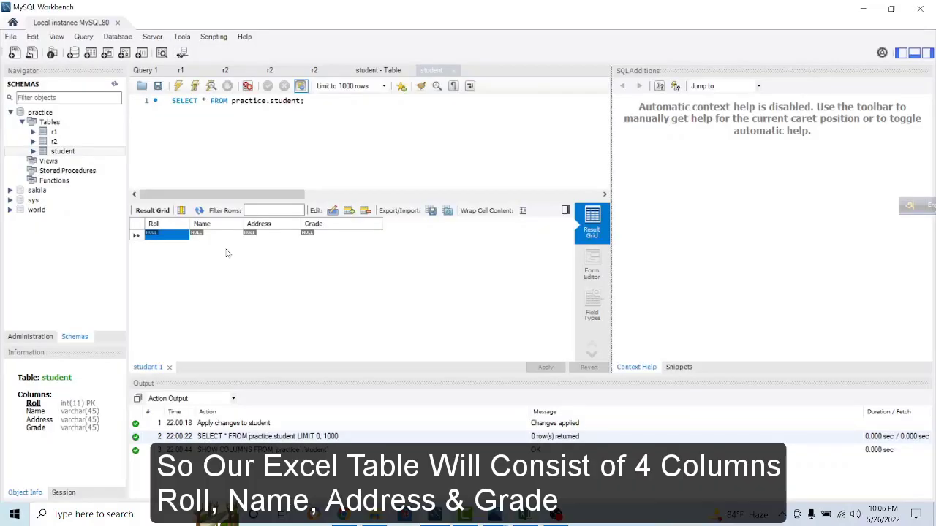
left_click(863, 9)
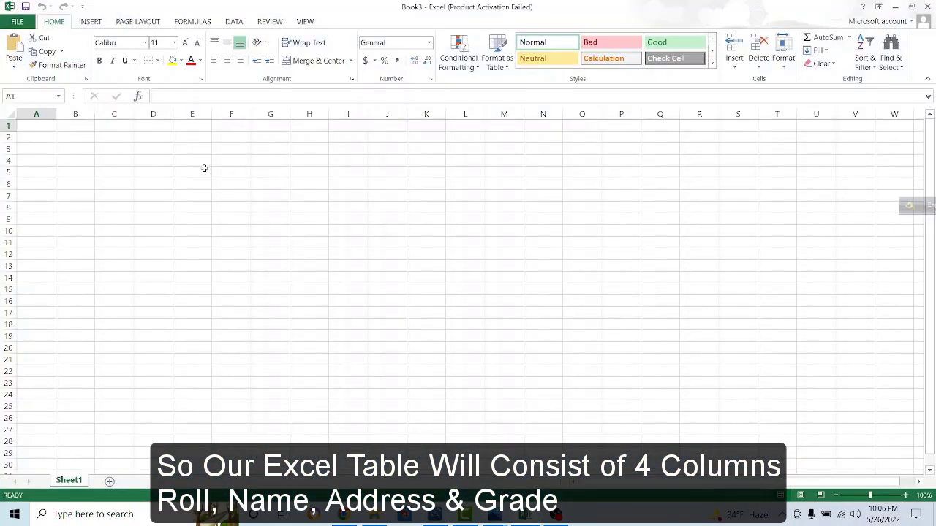
Enter the headers Roll, Name, Address and Grade in cells E4:H4 and widen those columns.
left_click(205, 159)
type("Rol")
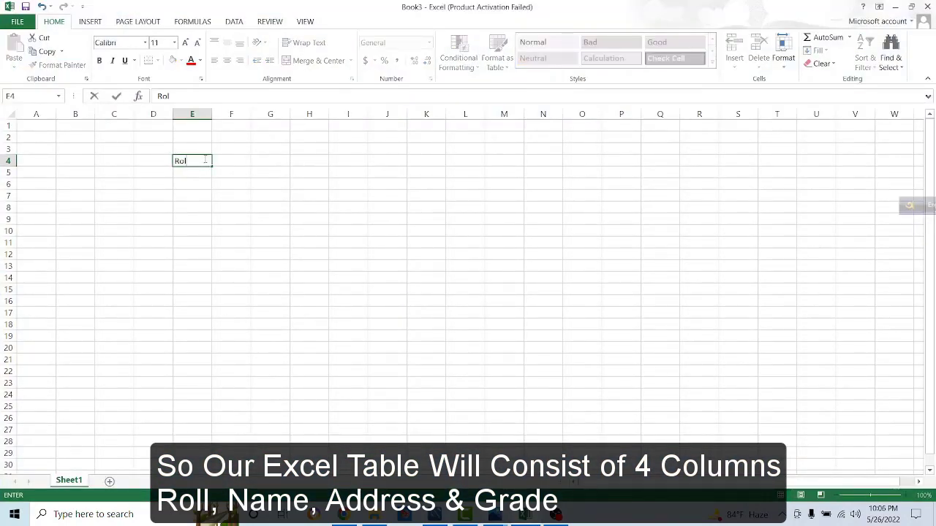
type("l")
key("Tab")
type("Name")
key("Tab")
type("Address")
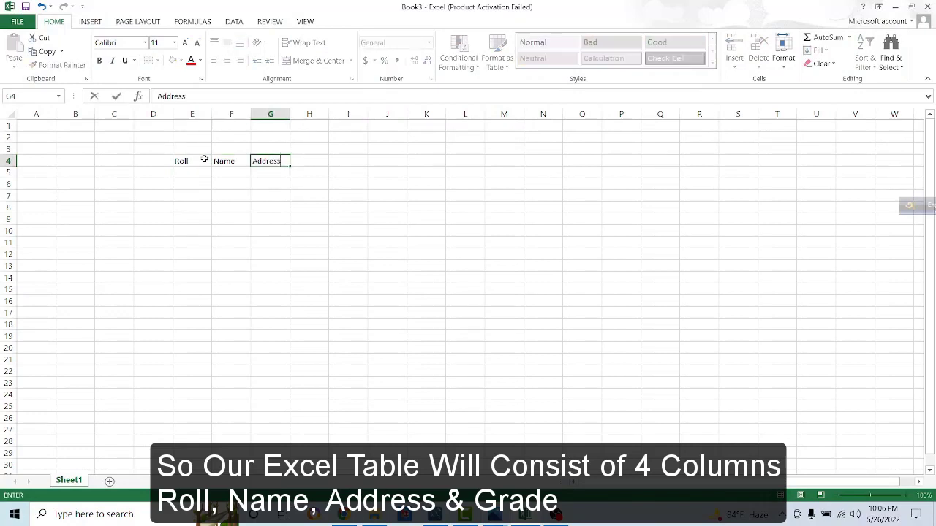
key("Tab")
type("Grade")
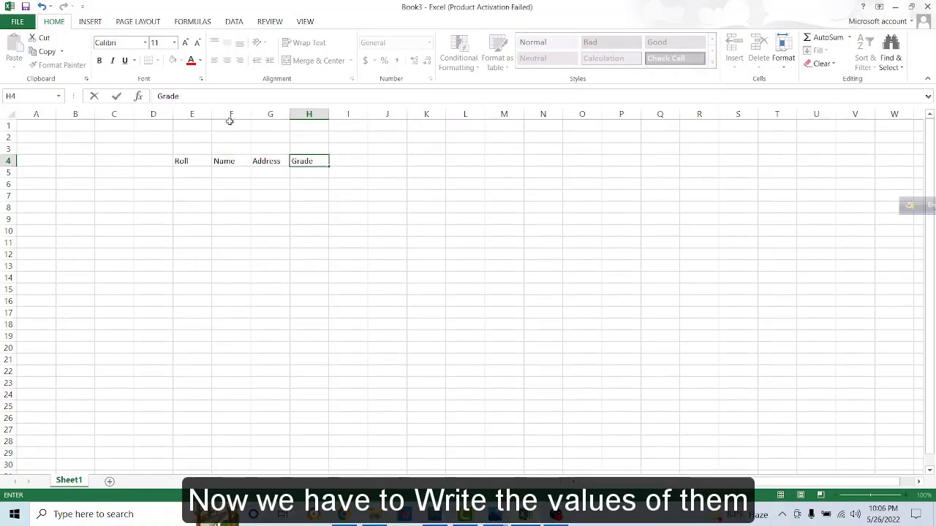
left_click(200, 128)
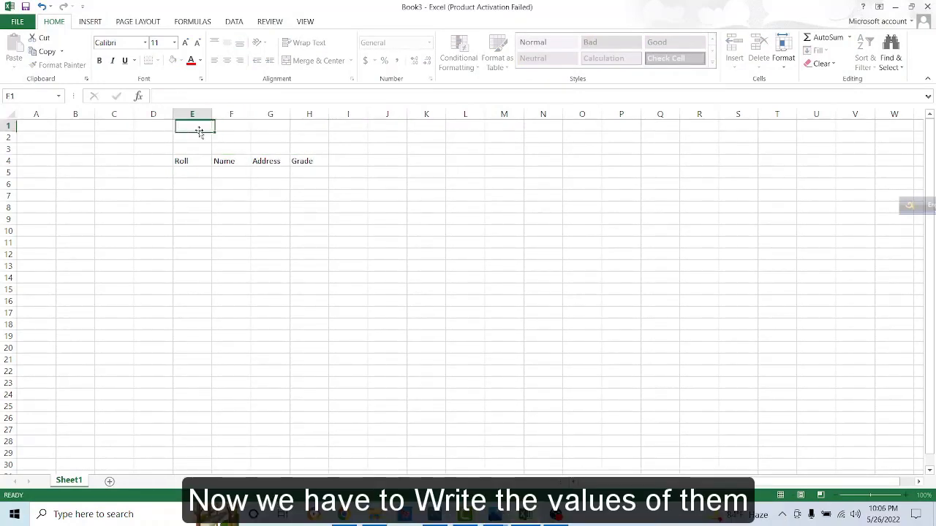
left_click_drag(208, 110, 224, 109)
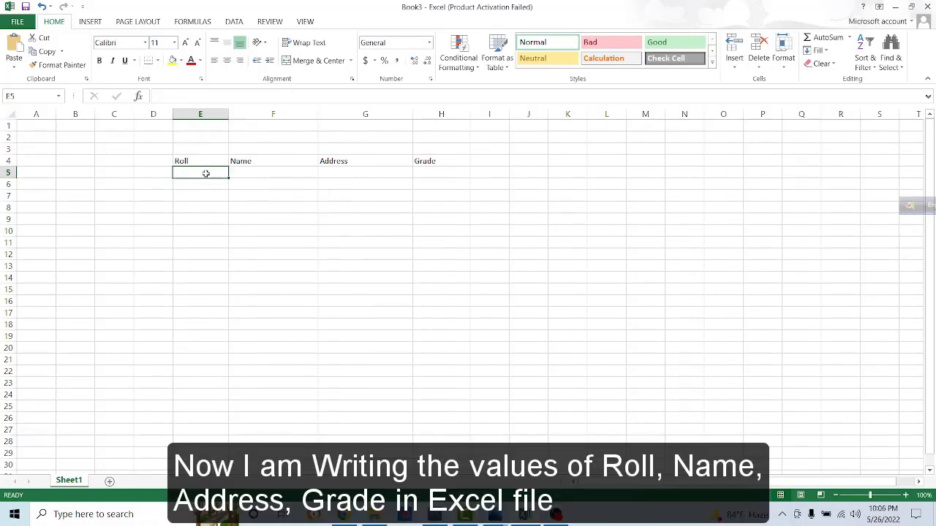
Fill row 5 with roll 1, the student's name, Khulna and grade A+, and centre the contents of cells D4:H8.
type("1")
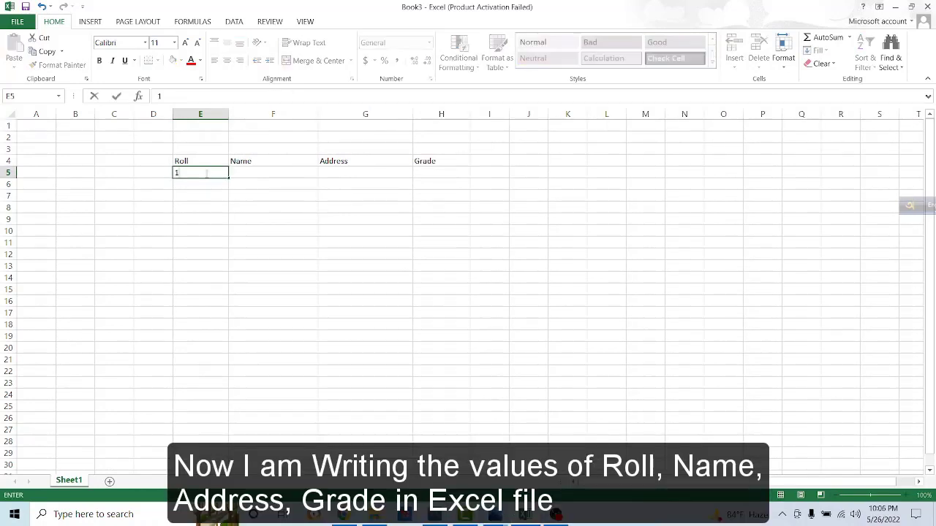
left_click(246, 173)
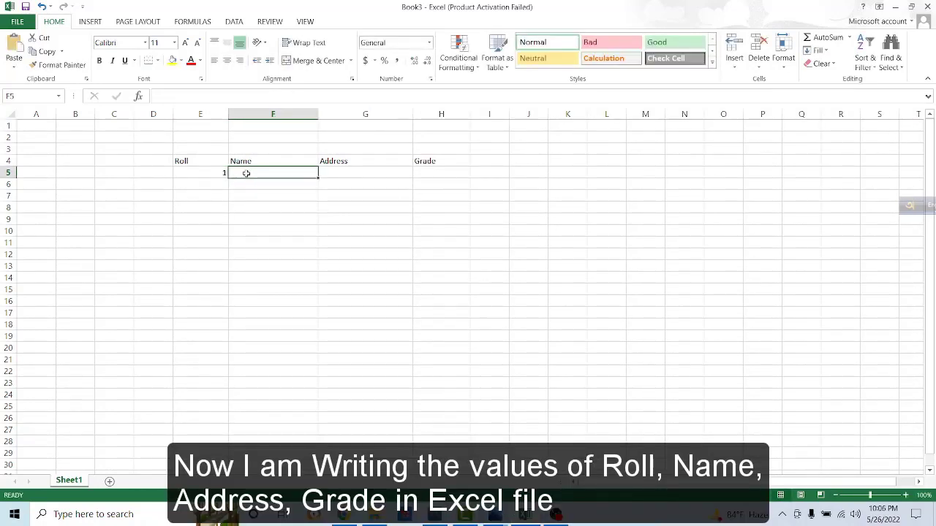
type("Sakib")
left_click(327, 170)
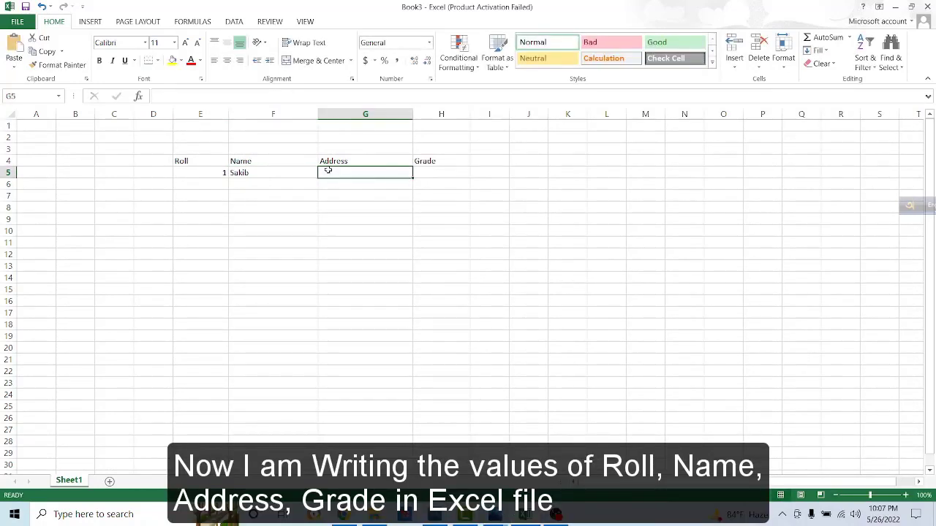
type("Khulna")
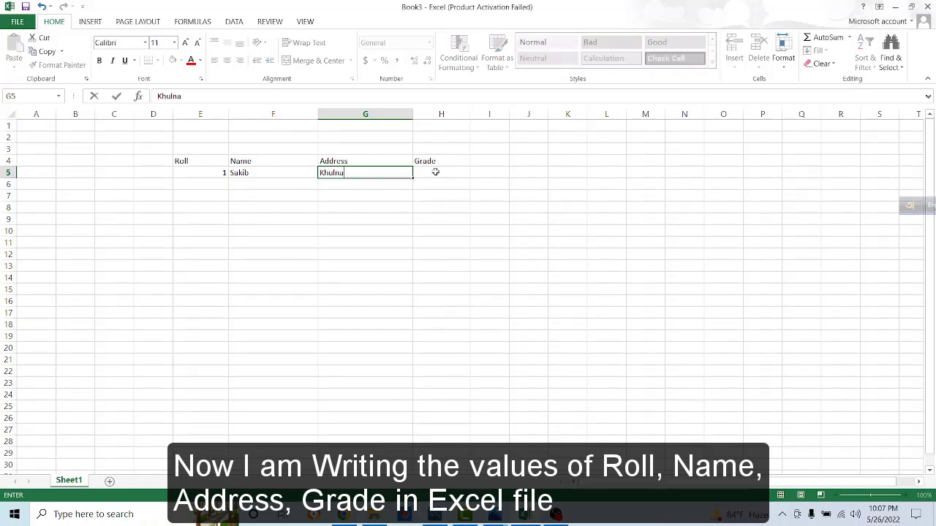
left_click(435, 171)
type("A+")
left_click_drag(153, 161, 441, 207)
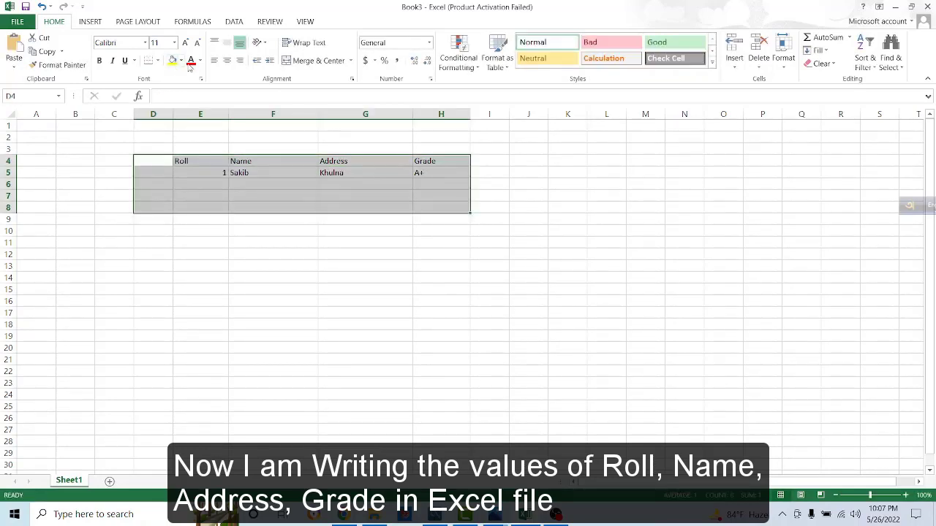
left_click(227, 60)
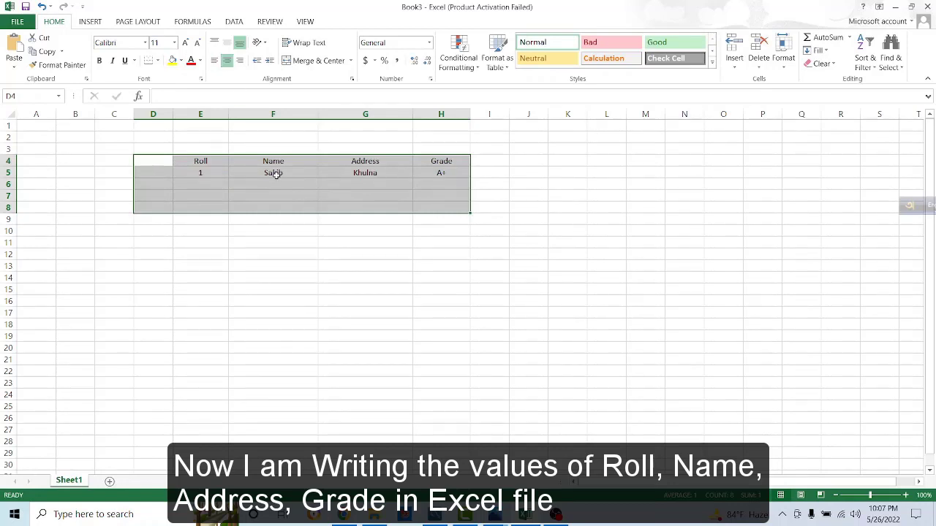
Enter the roll numbers 2 to 7 in cells E6:E11 under the Roll header.
double_click(206, 184)
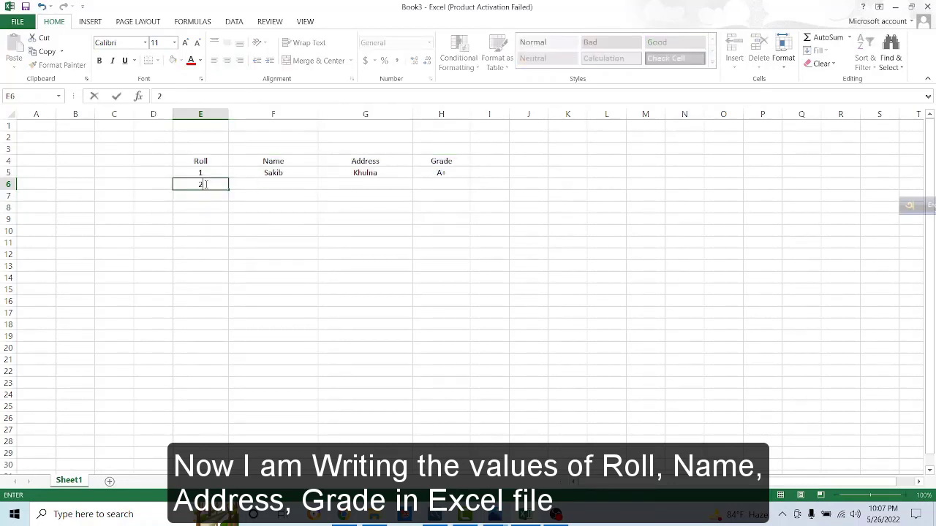
type("2")
key("Return")
type("3")
key("Return")
type("4")
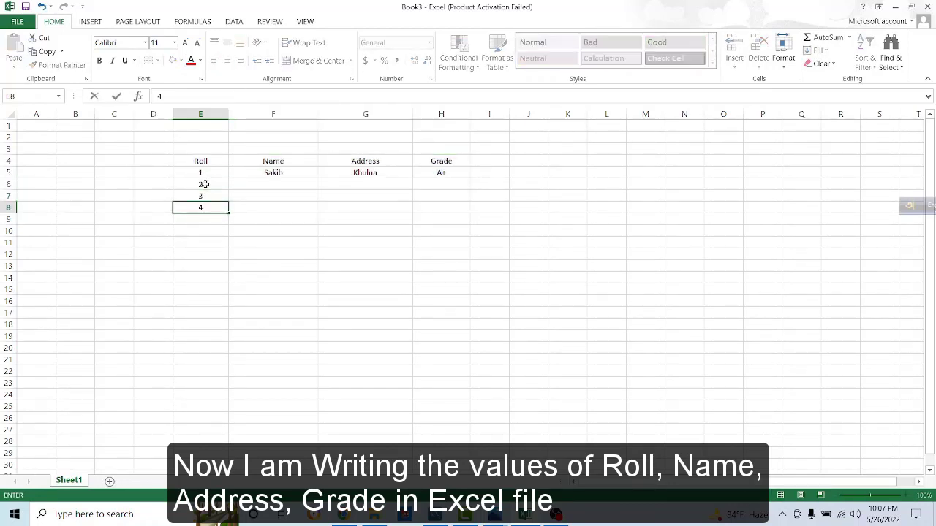
key("Return")
type("5")
key("Return")
type("6")
key("Return")
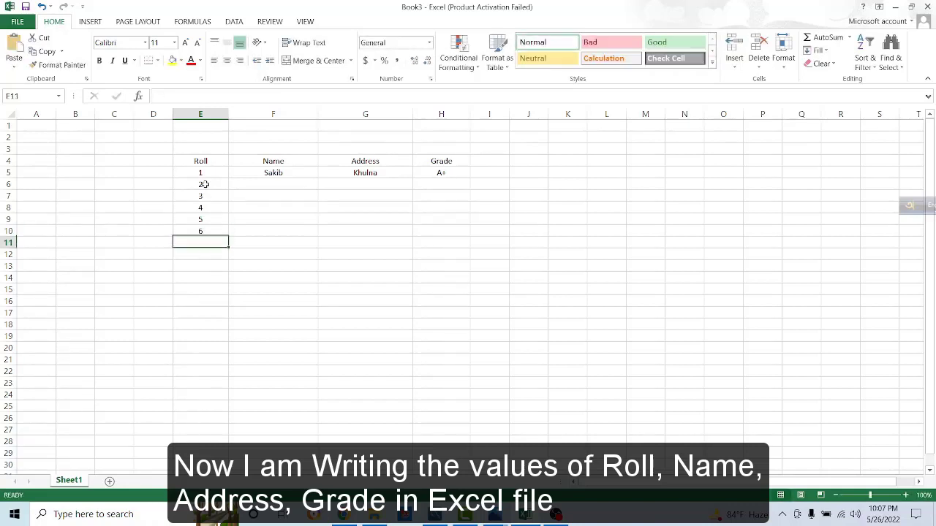
type("7")
key("Return")
Enter the students' names for rolls 2 to 5 in cells F6:F9 of the Name column.
left_click(282, 184)
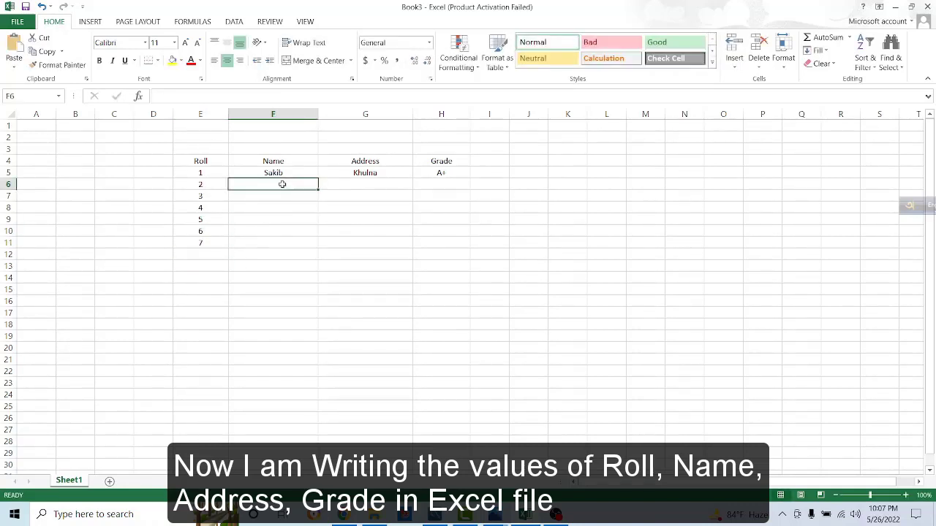
type("Tamio")
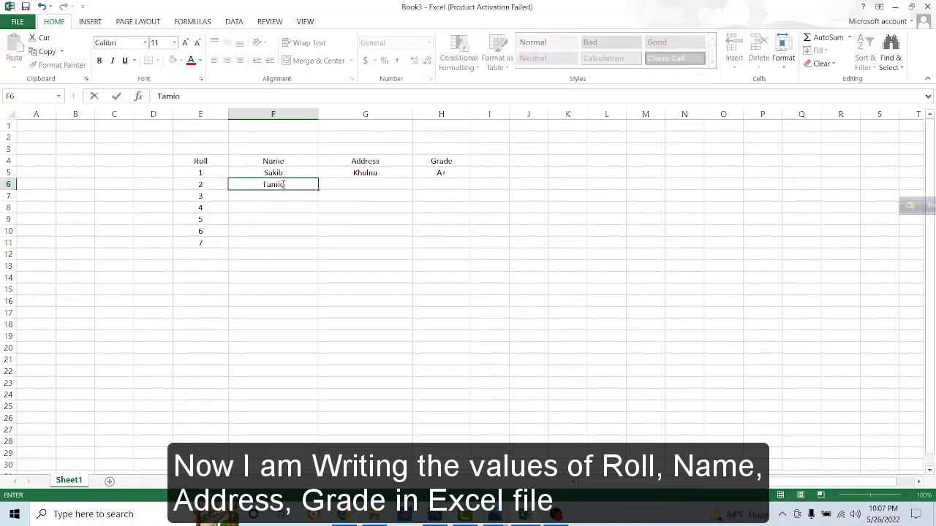
key("BackSpace")
type("m")
key("Return")
type("Mushfiq")
key("Return")
type("Mahmudullah")
key("Return")
type("Mustafiz")
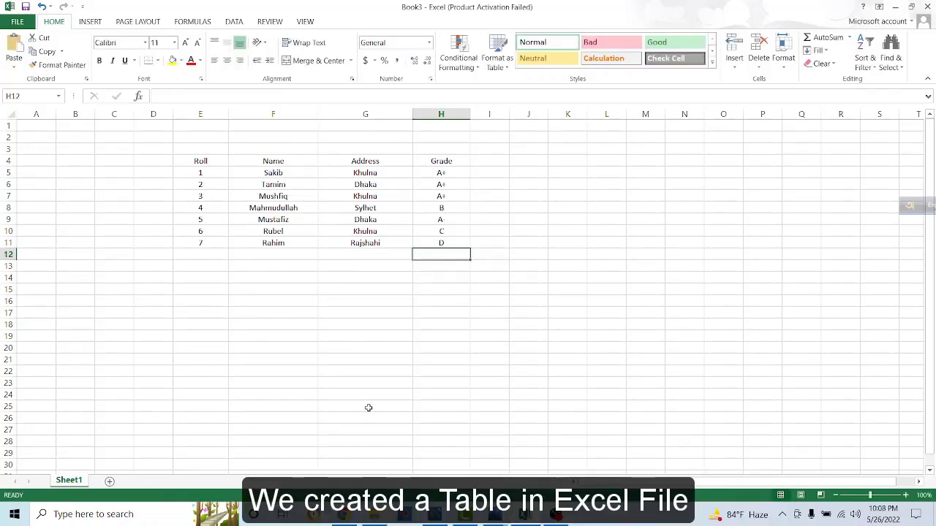
Check the student table's columns in MySQL Workbench against the Excel table and return to the workbook.
left_click(431, 516)
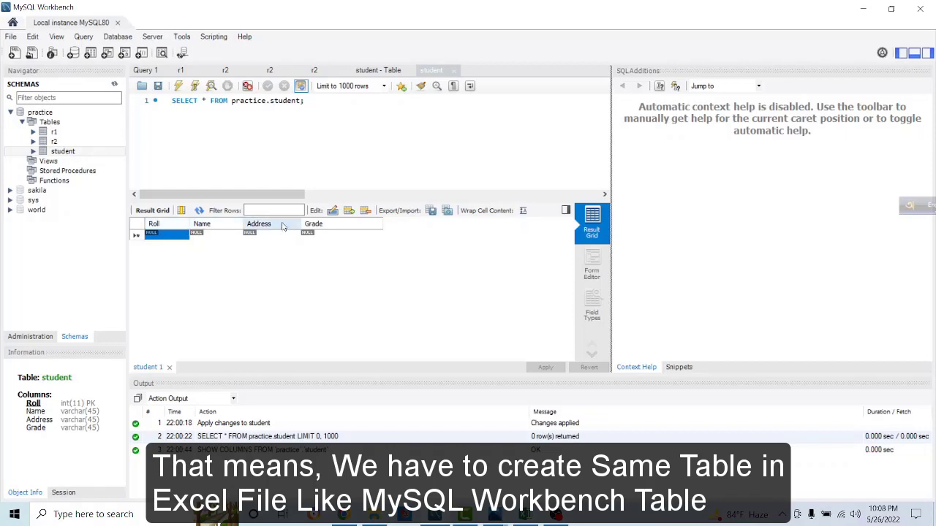
left_click(863, 8)
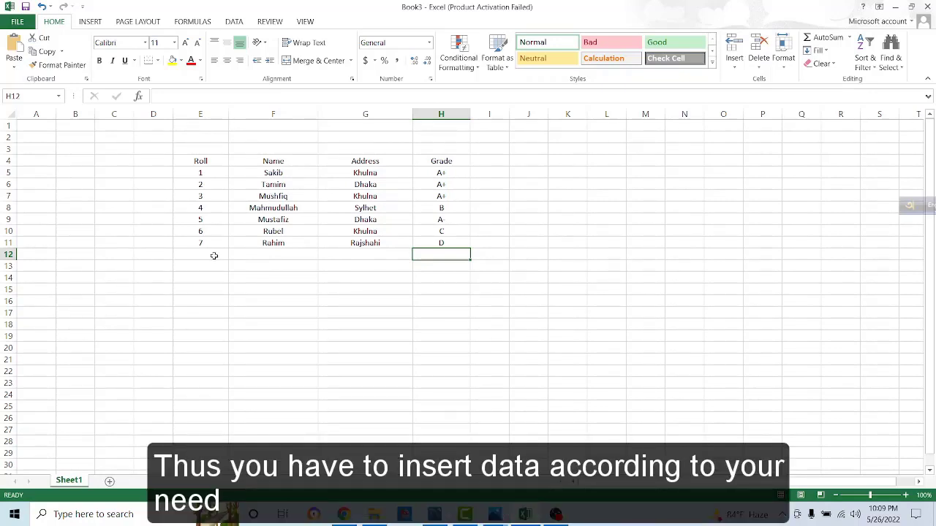
key("Right")
key("Down")
key("Down")
key("Down")
key("Down")
key("Down")
key("Down")
key("Down")
key("Down")
key("Down")
key("Down")
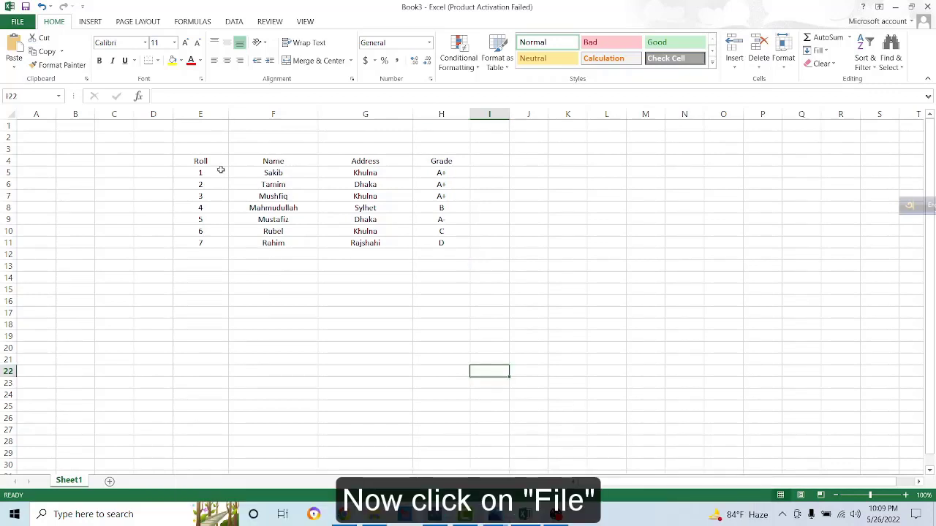
Save the workbook in the Downloads folder as StudentInfo in CSV (Comma delimited) format.
left_click(18, 21)
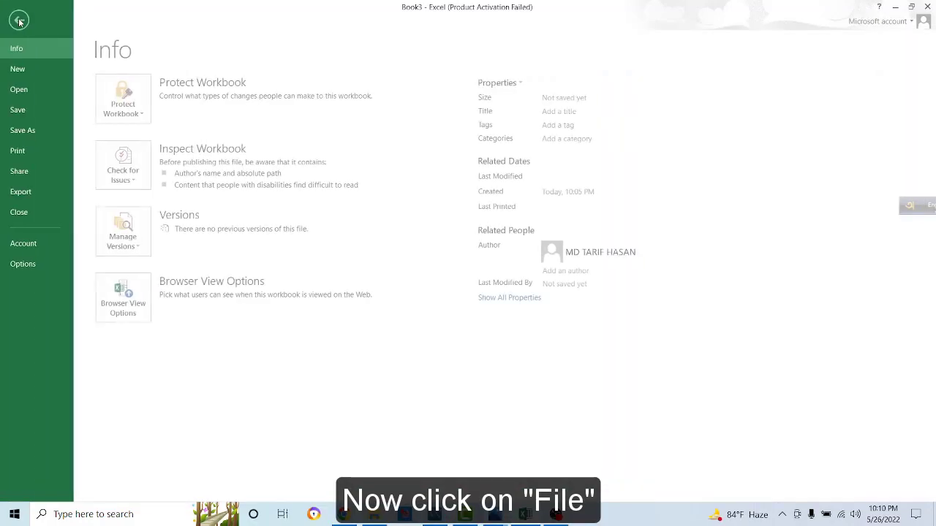
left_click(30, 113)
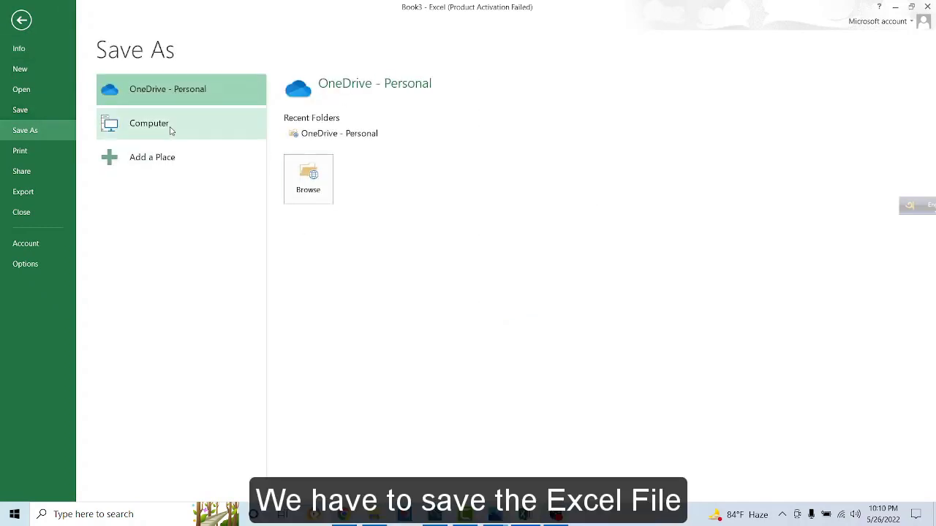
left_click(169, 126)
left_click(313, 188)
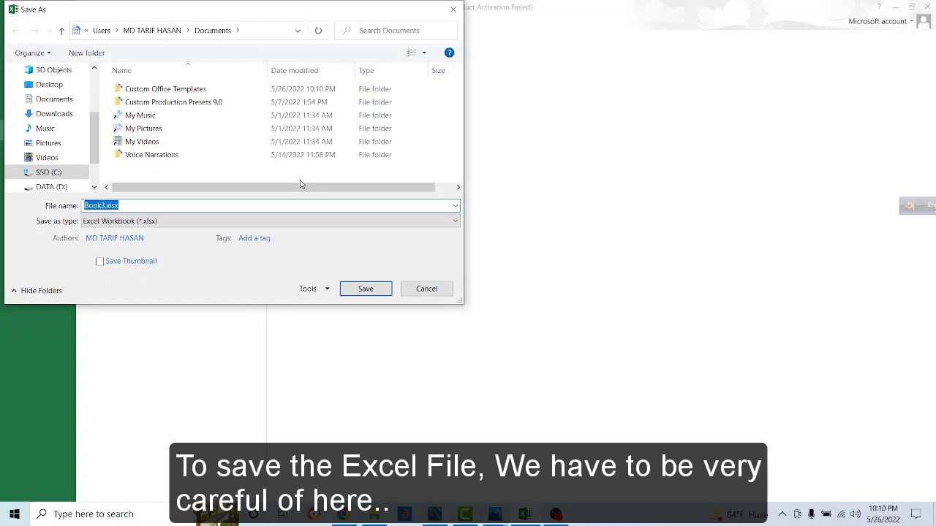
left_click(169, 222)
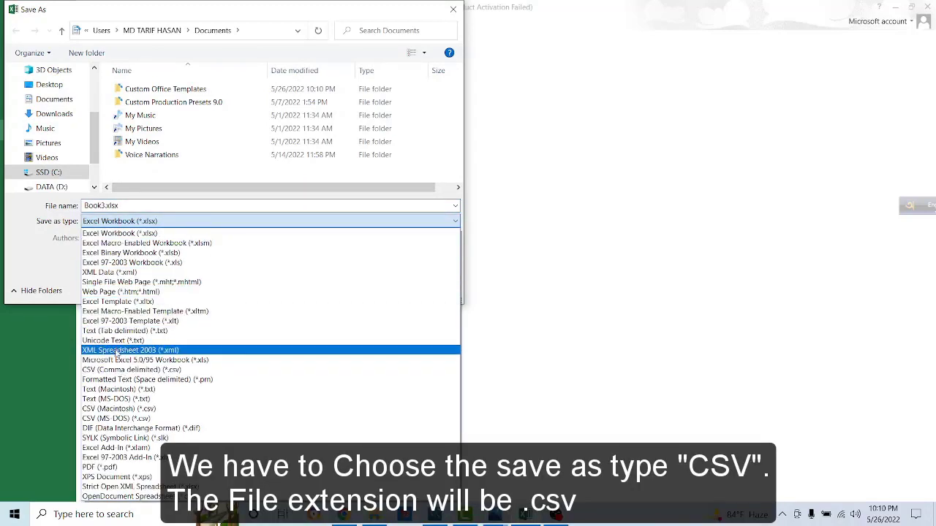
left_click(117, 370)
left_click(124, 205)
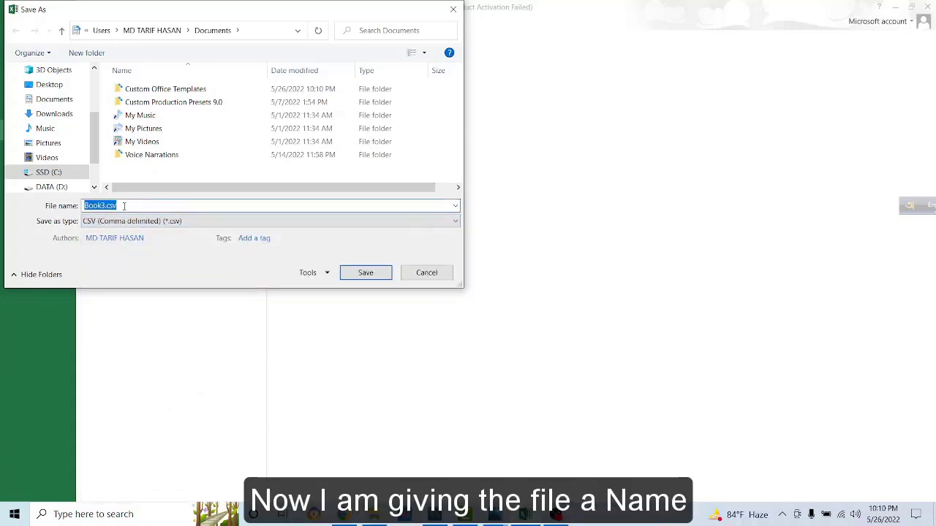
type("StudentInfo")
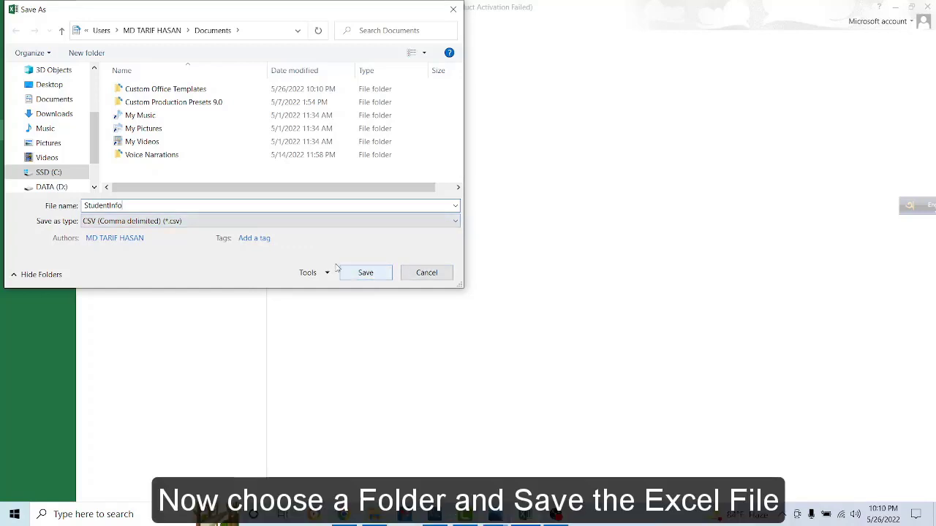
left_click(65, 117)
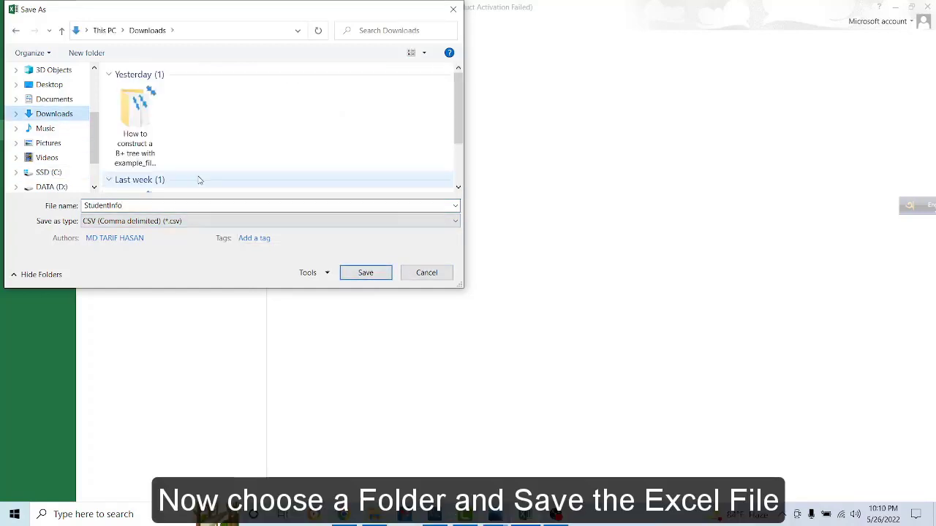
left_click(366, 272)
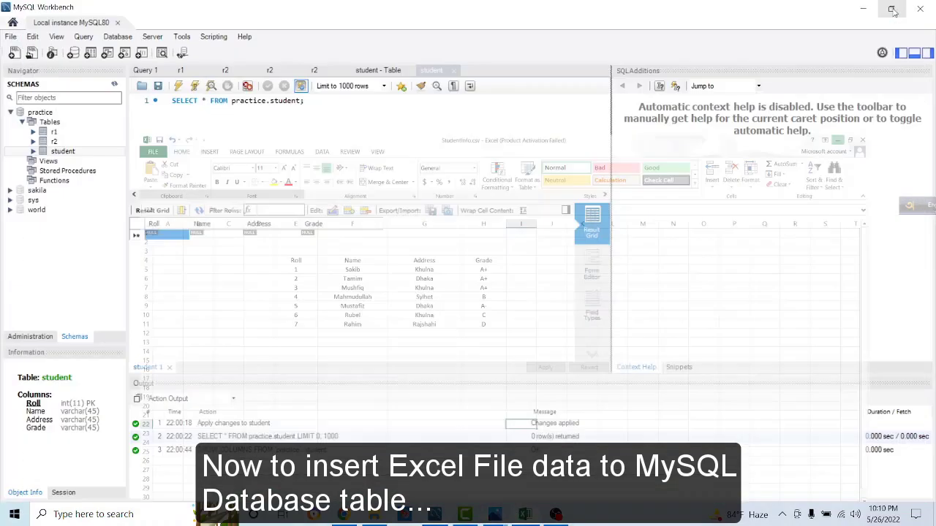
Switch to MySQL Workbench and choose StudentInfo.csv from Downloads in the Table Data Import Wizard for the practice schema's student table.
left_click(894, 6)
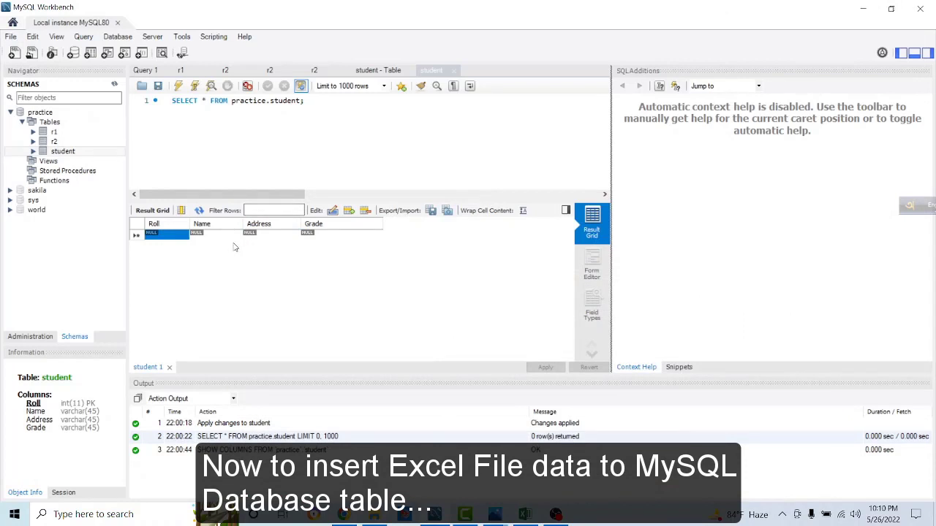
left_click(57, 153)
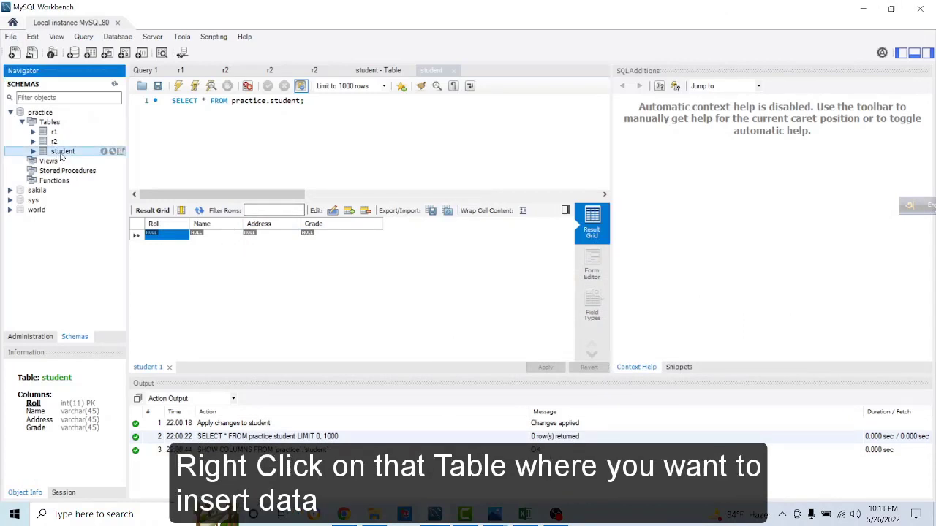
right_click(62, 153)
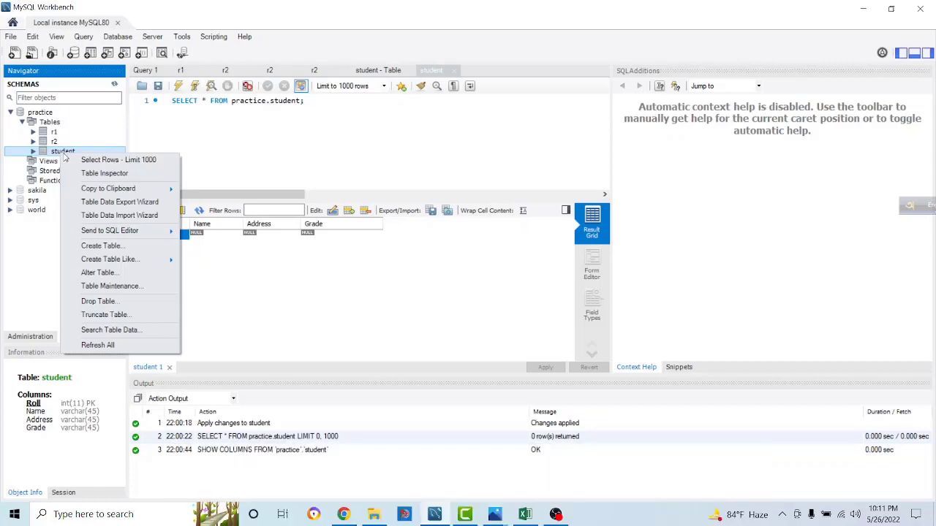
left_click(119, 216)
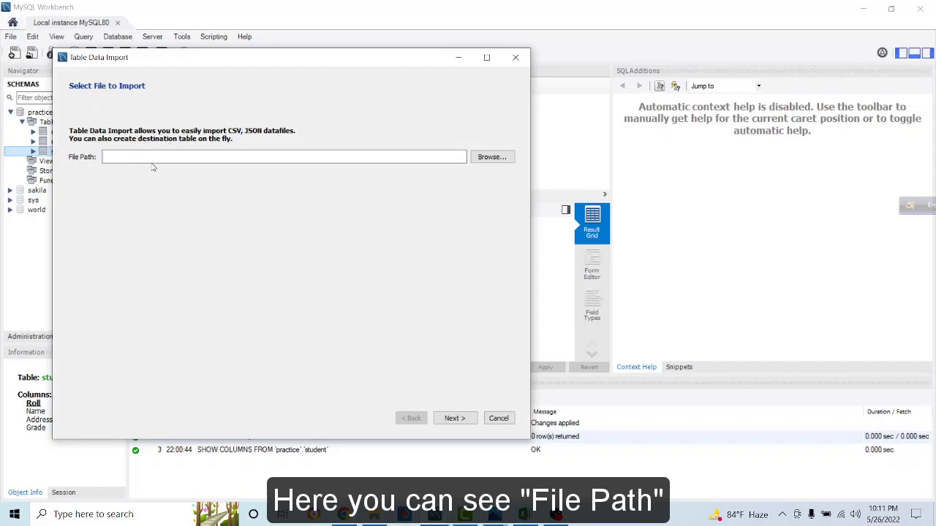
left_click(493, 158)
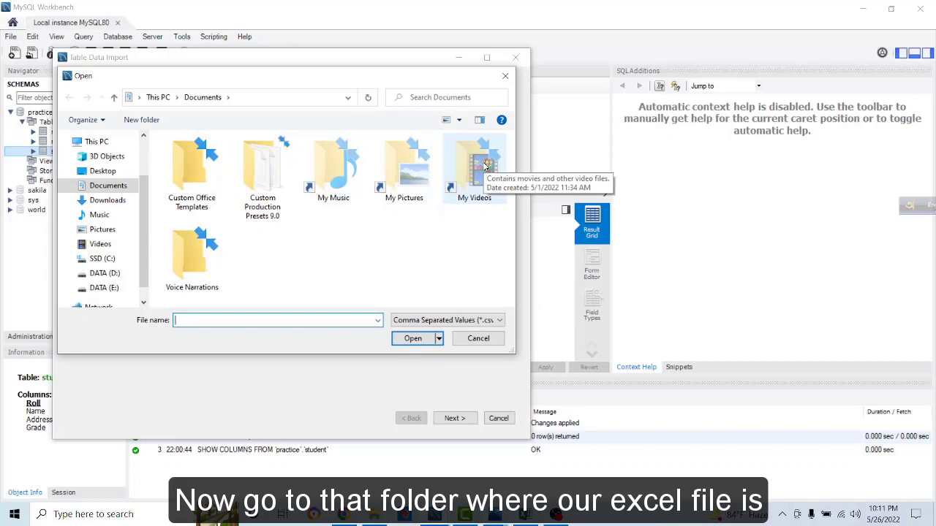
left_click(111, 203)
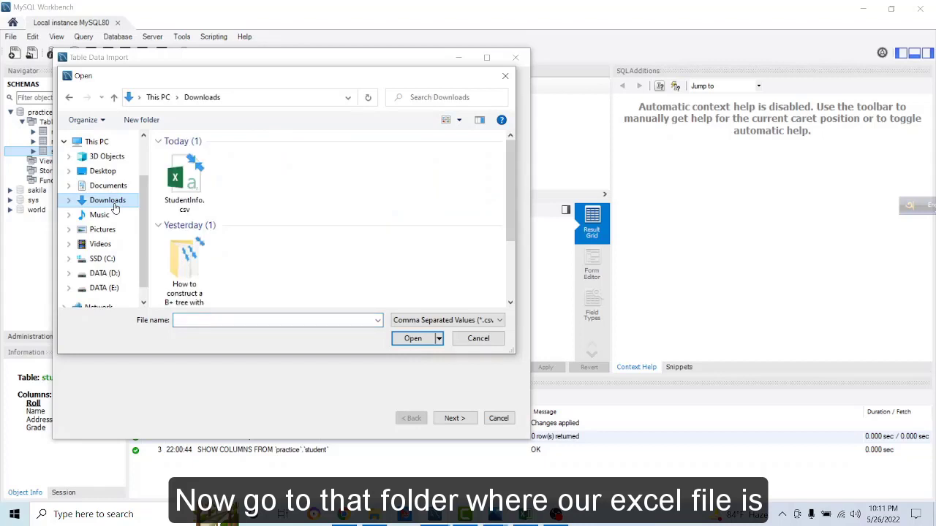
left_click(168, 211)
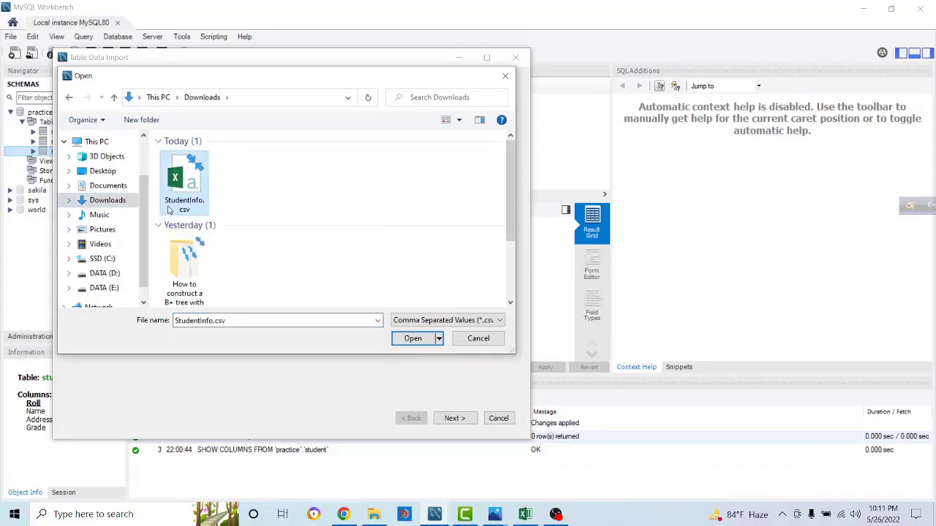
left_click(412, 340)
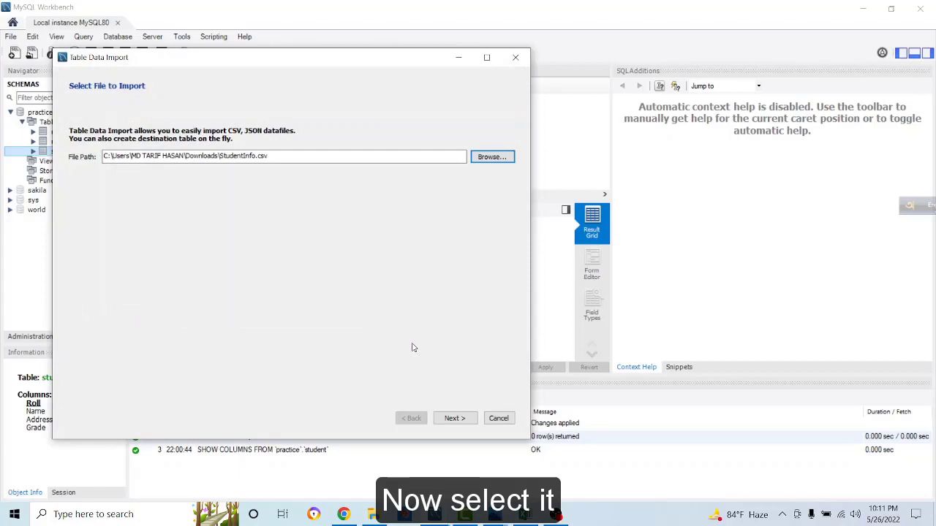
Import the file into the existing practice.student table with utf-8 encoding and the proposed column mapping, and finish the wizard.
left_click(454, 420)
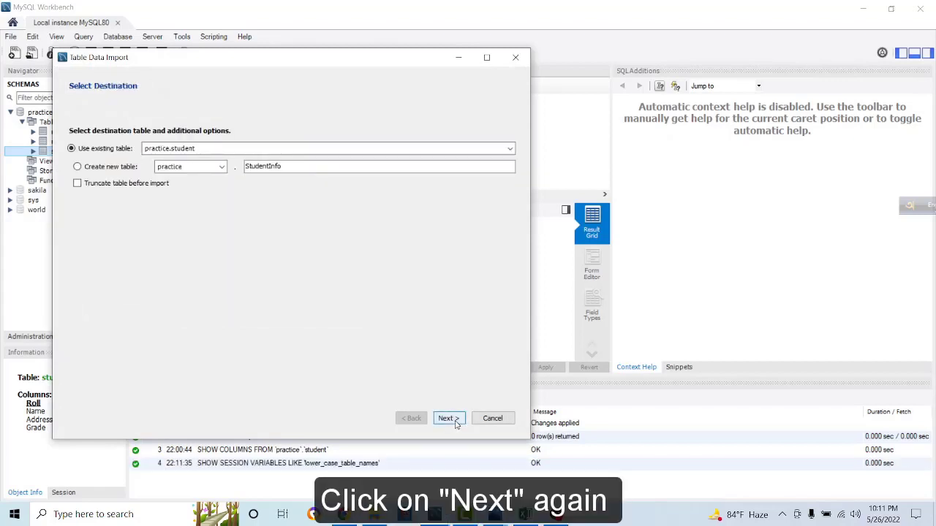
left_click(453, 421)
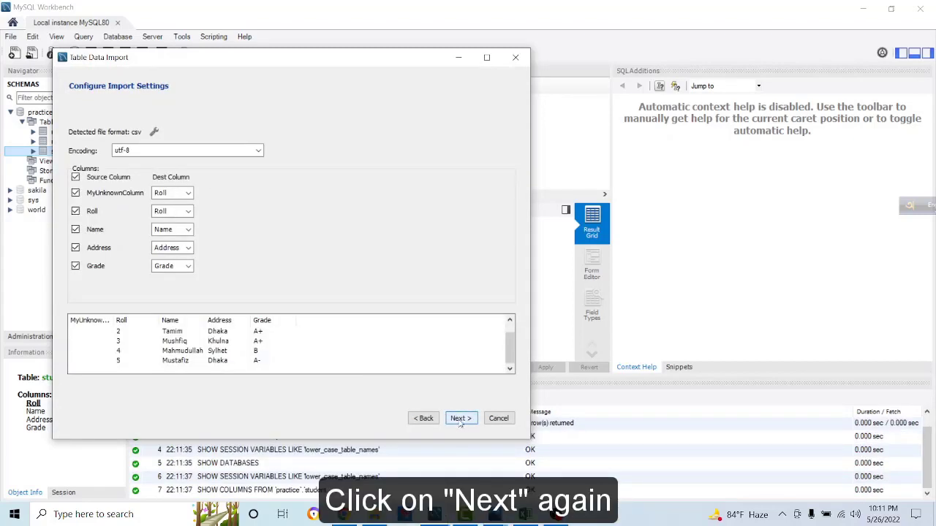
left_click(460, 421)
left_click(466, 422)
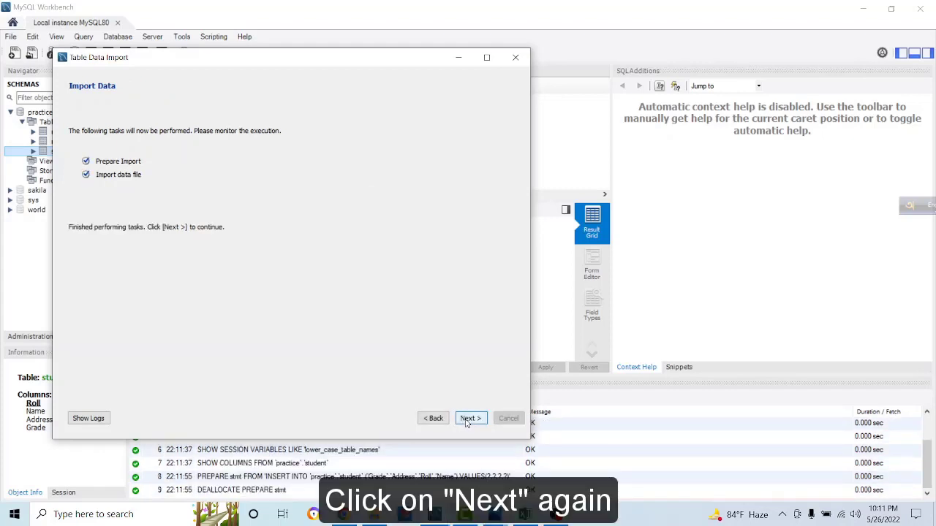
left_click(466, 422)
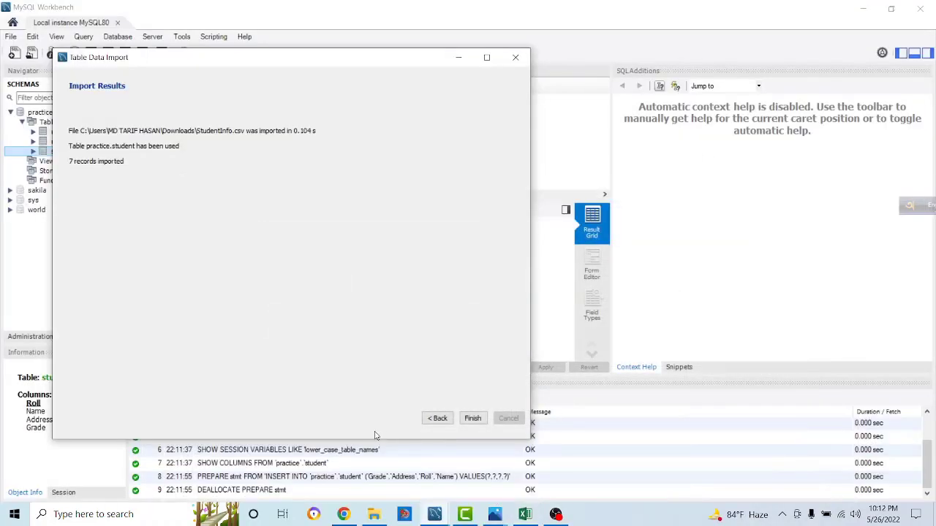
left_click(472, 418)
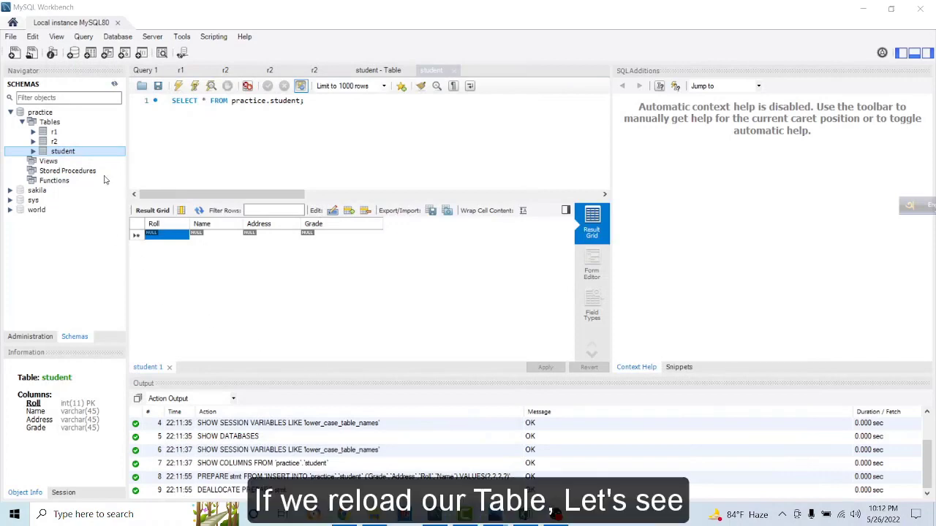
Reload the student table's rows and compare them with the Excel table.
left_click(120, 151)
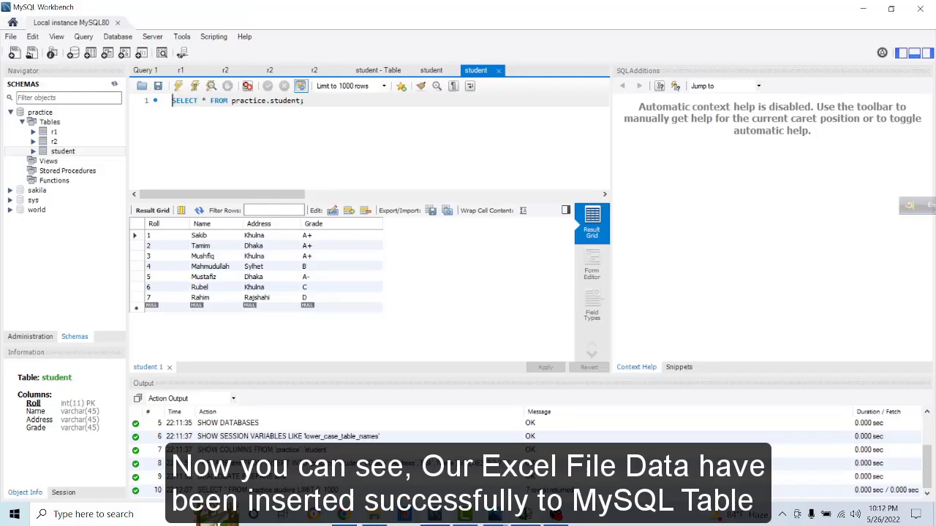
left_click(525, 513)
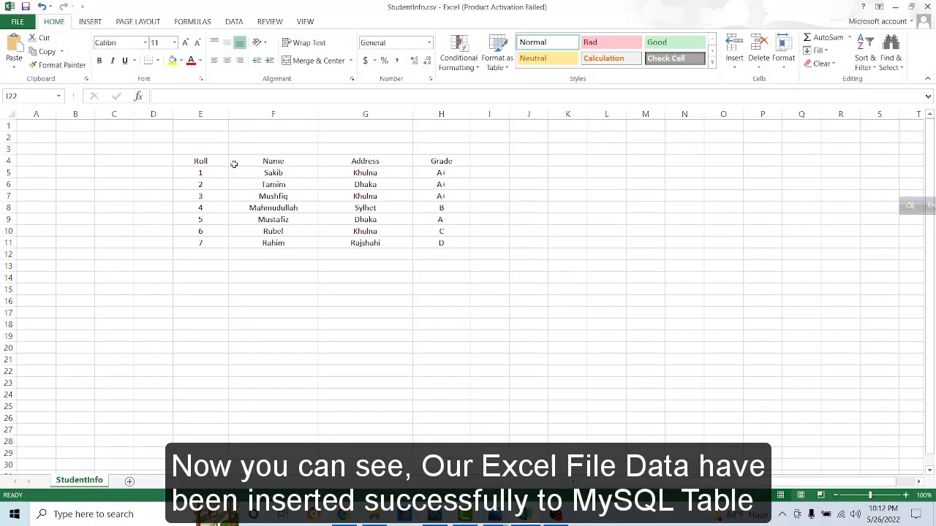
left_click(894, 7)
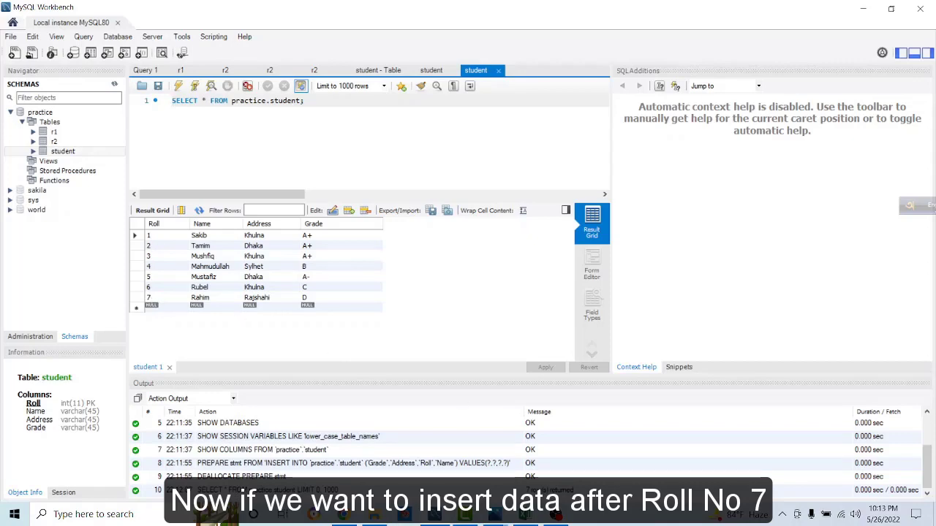
Switch to the Excel workbook and renumber the Roll column in cells E5:E11 from 8 to 14.
key("alt+Tab")
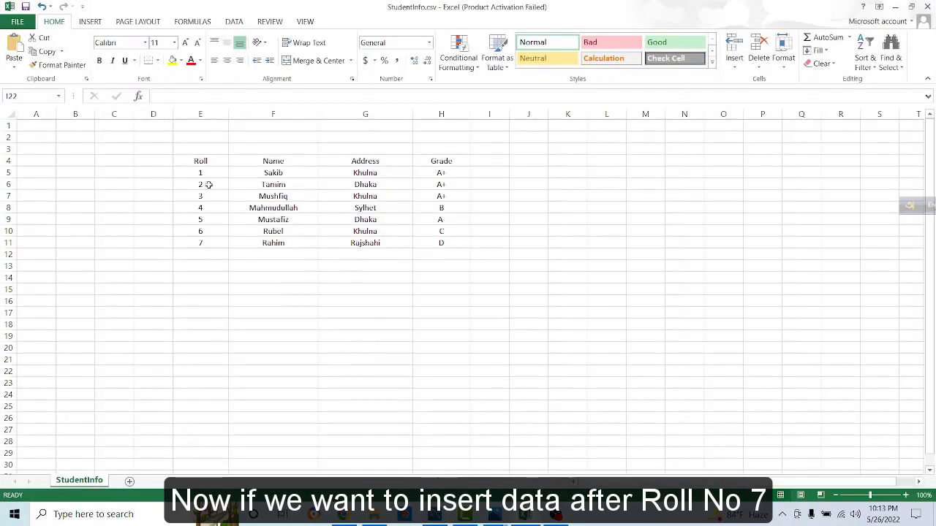
double_click(207, 173)
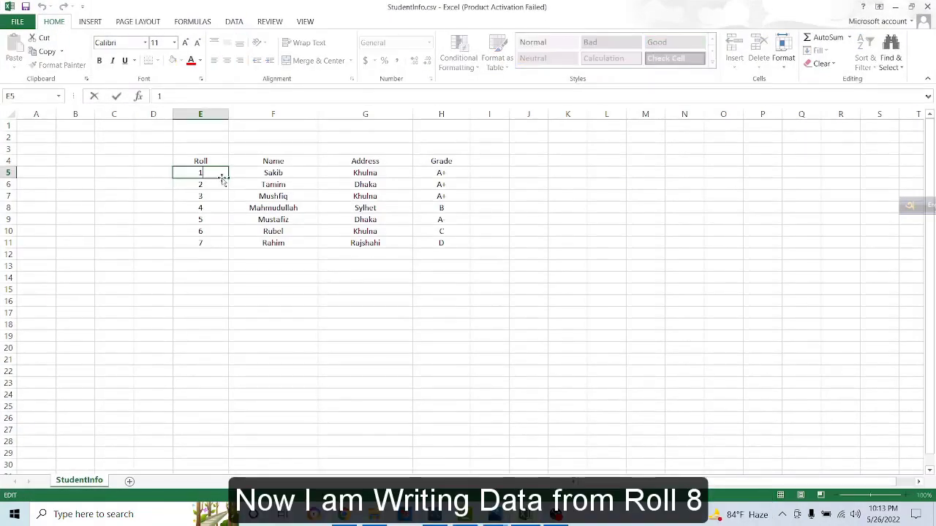
type("8")
key("Return")
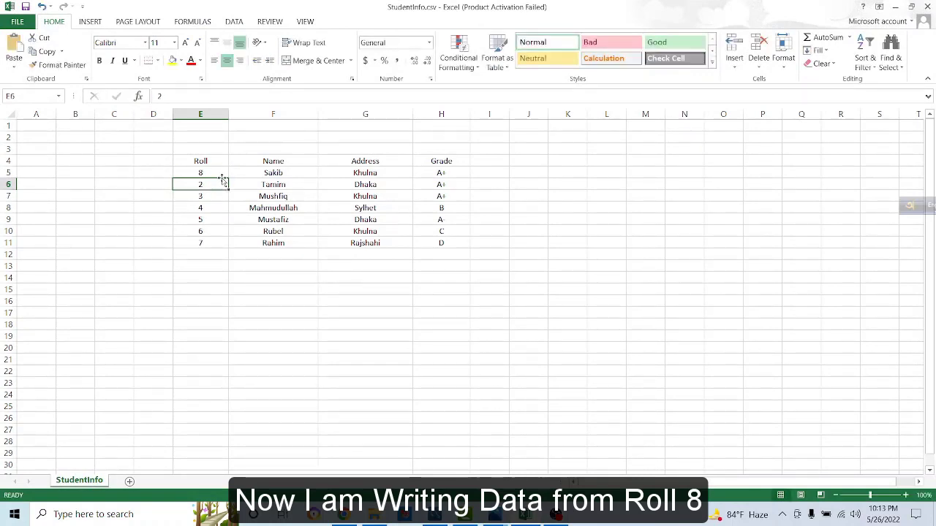
type("9")
key("Return")
type("10")
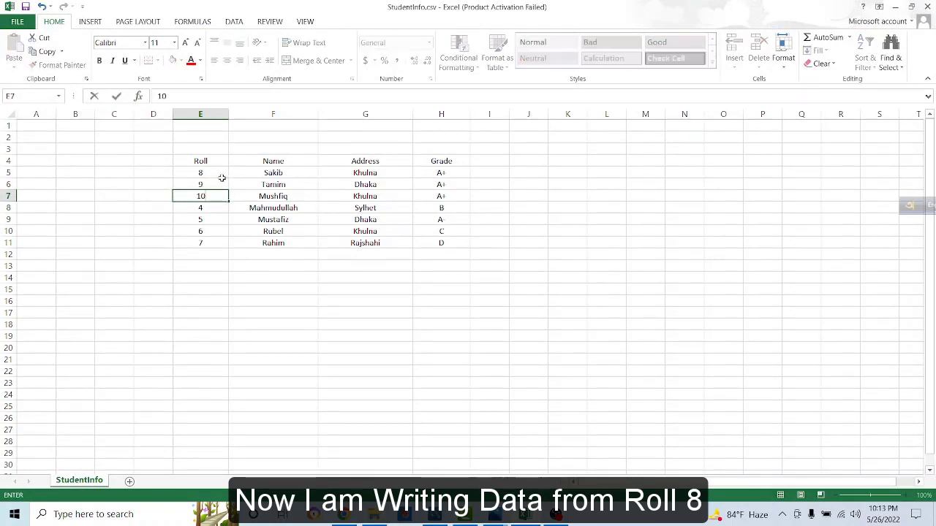
key("Return")
type("11")
key("Return")
type("12")
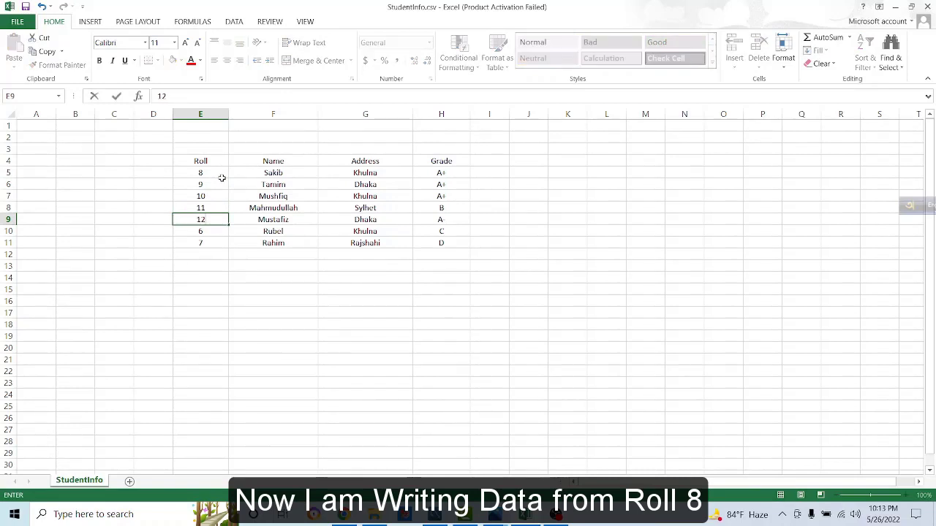
key("Return")
type("13")
key("Return")
type("14")
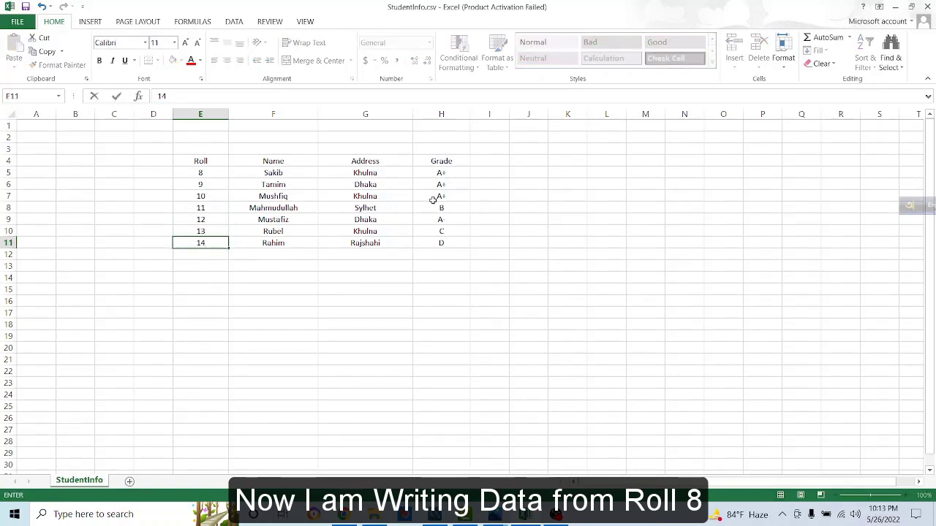
Save the workbook as StudentInfo2 in the Downloads folder, keeping the CSV (Comma delimited) format.
left_click(19, 21)
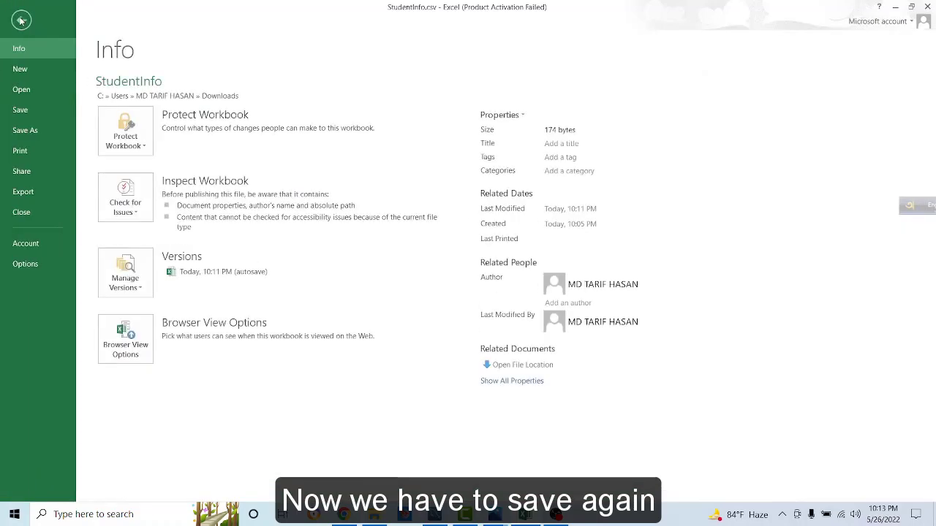
left_click(44, 130)
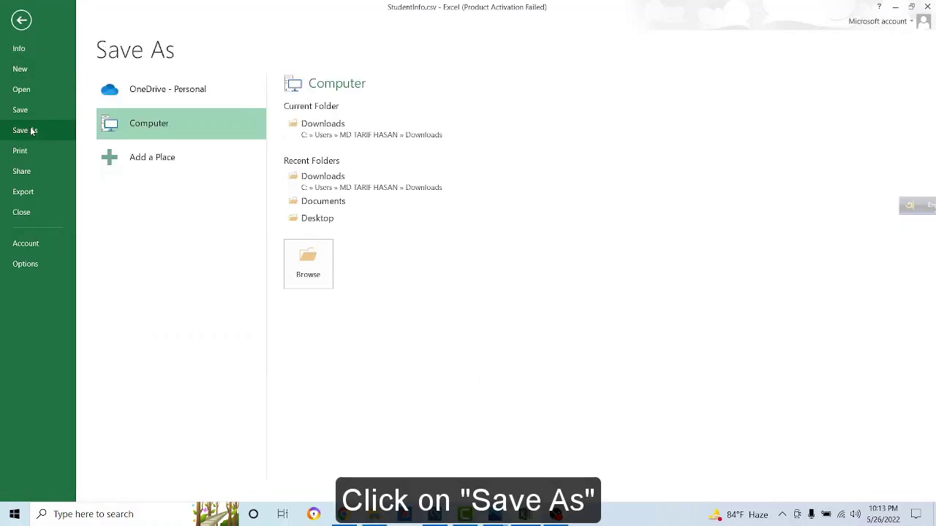
double_click(162, 131)
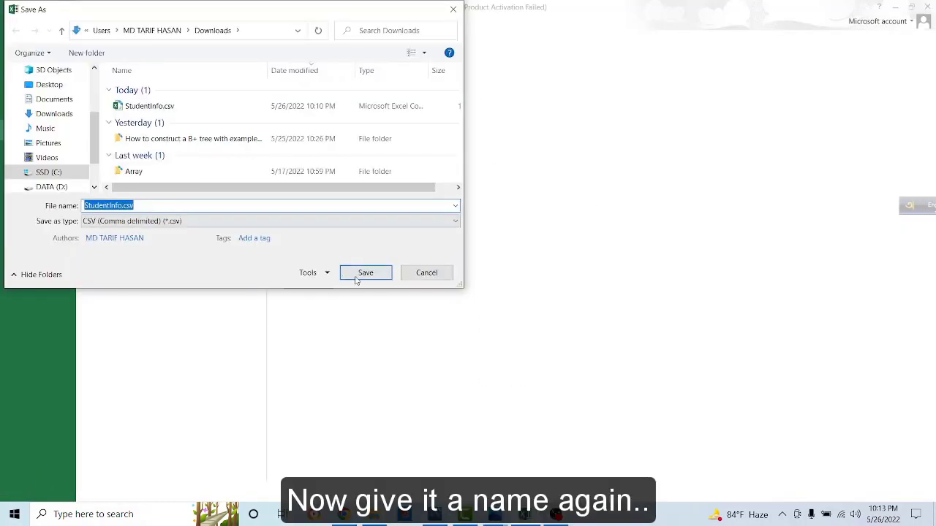
left_click(263, 236)
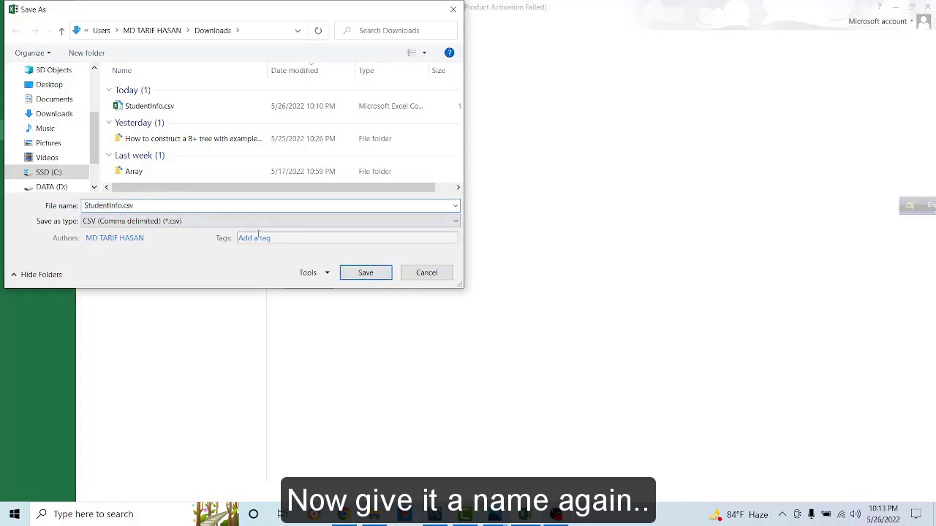
type("2")
left_click(380, 273)
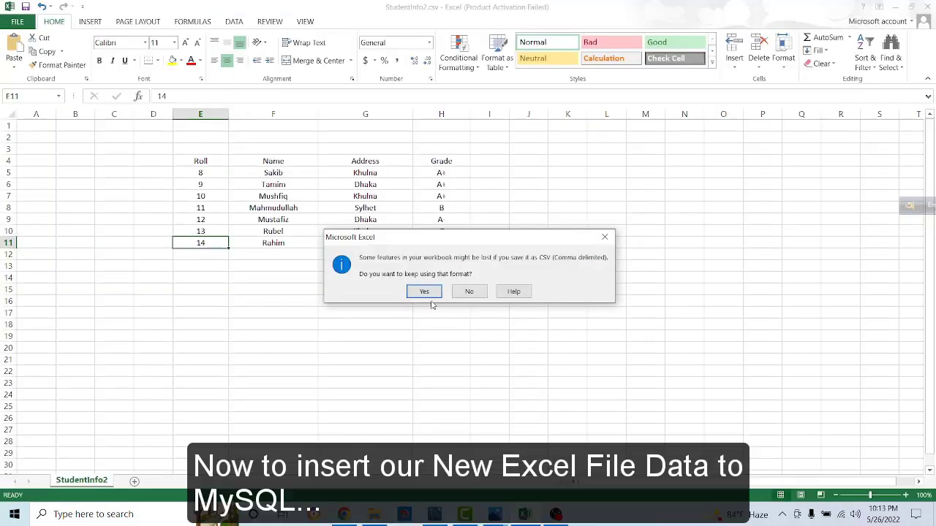
left_click(428, 295)
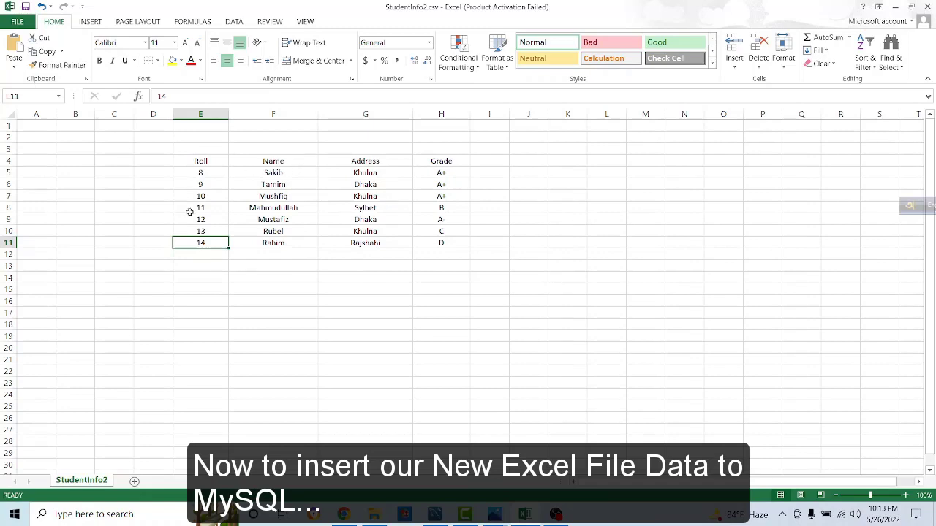
Switch to MySQL Workbench, start the Table Data Import Wizard for the student table and choose StudentInfo2.csv from Downloads as the source file.
left_click(434, 515)
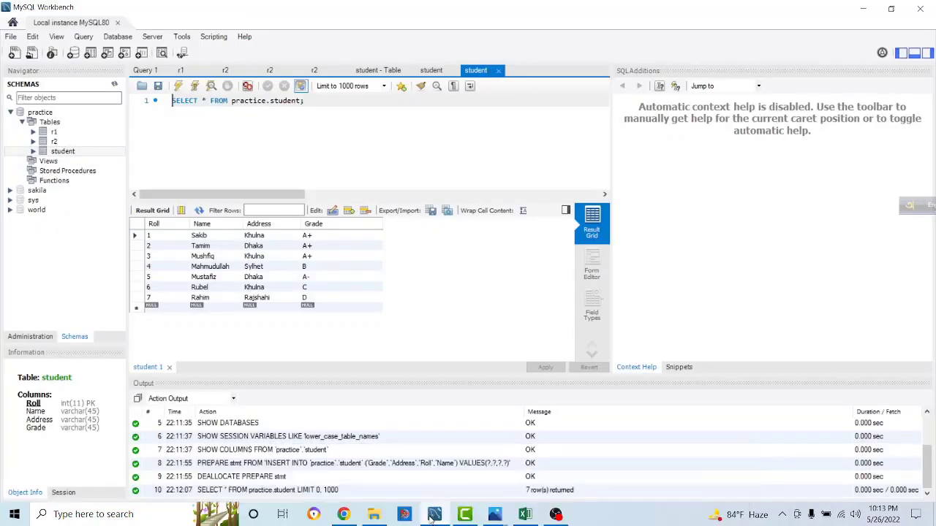
right_click(64, 151)
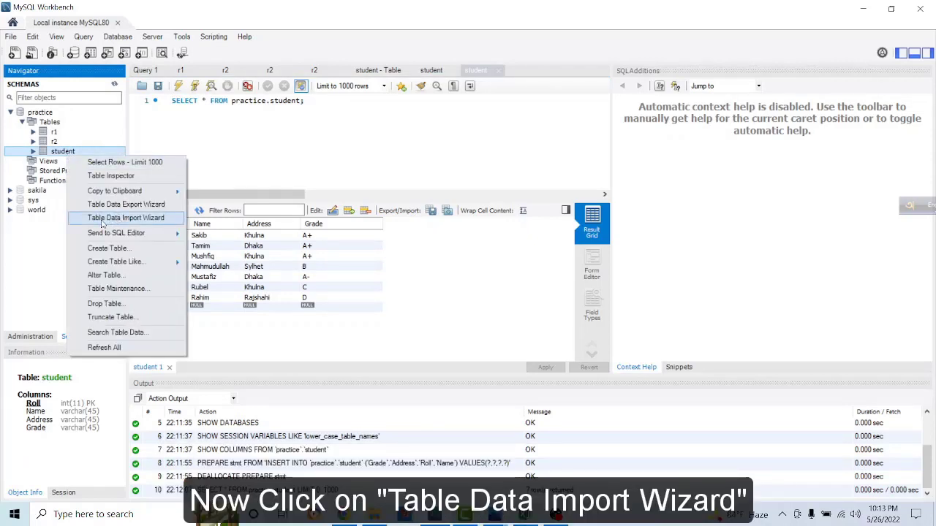
left_click(129, 223)
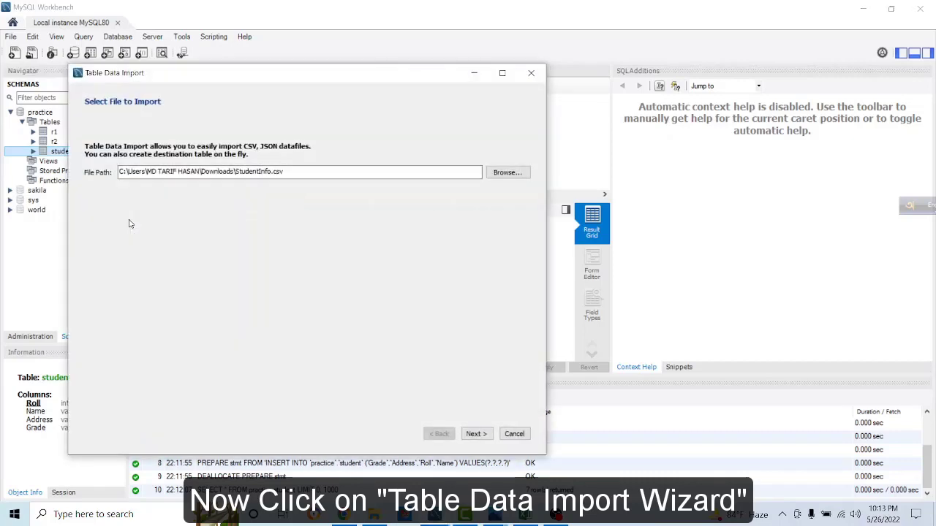
left_click(506, 172)
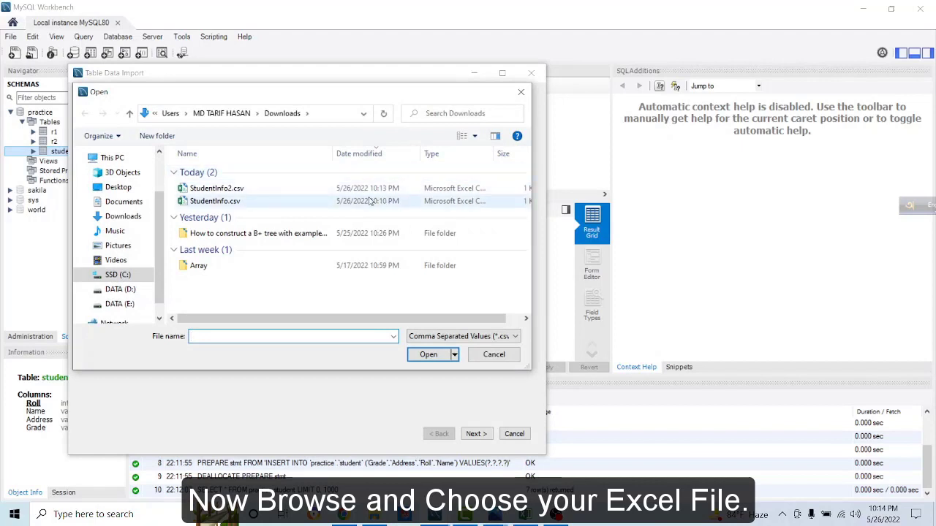
left_click(265, 190)
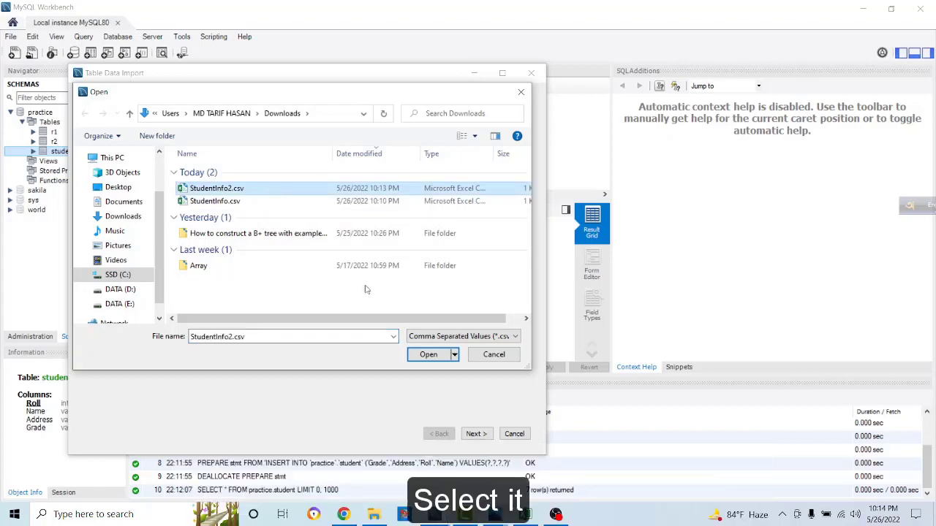
left_click(428, 355)
Import StudentInfo2.csv into the existing practice.student table with utf-8 encoding and the proposed column mapping, without truncating it, and finish the wizard.
left_click(476, 434)
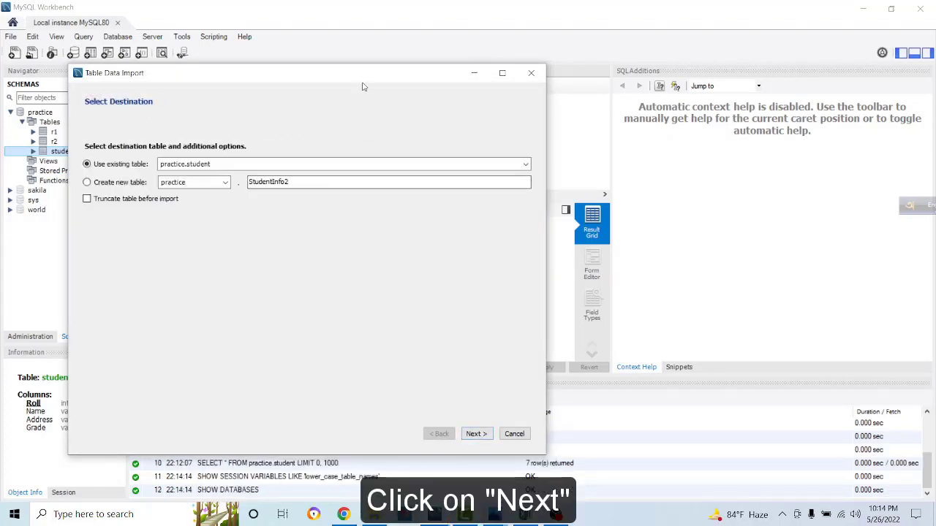
left_click(476, 391)
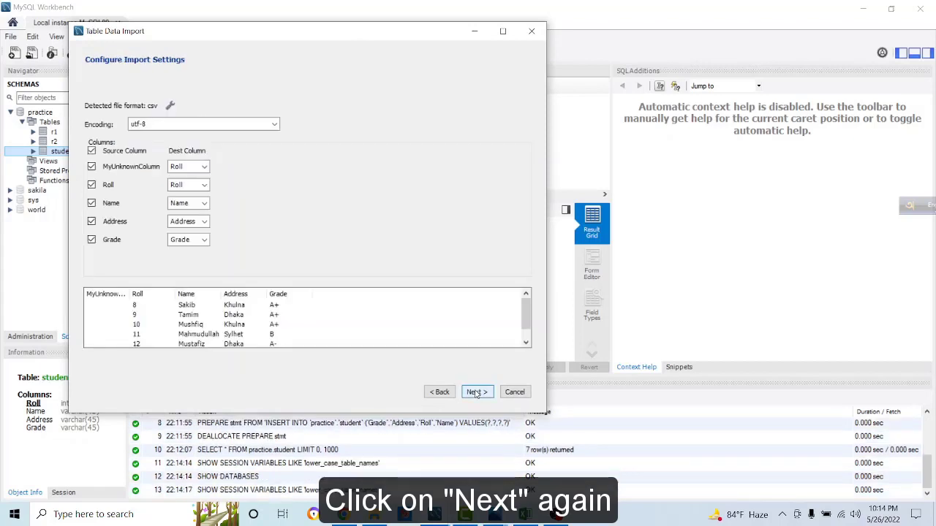
left_click(476, 392)
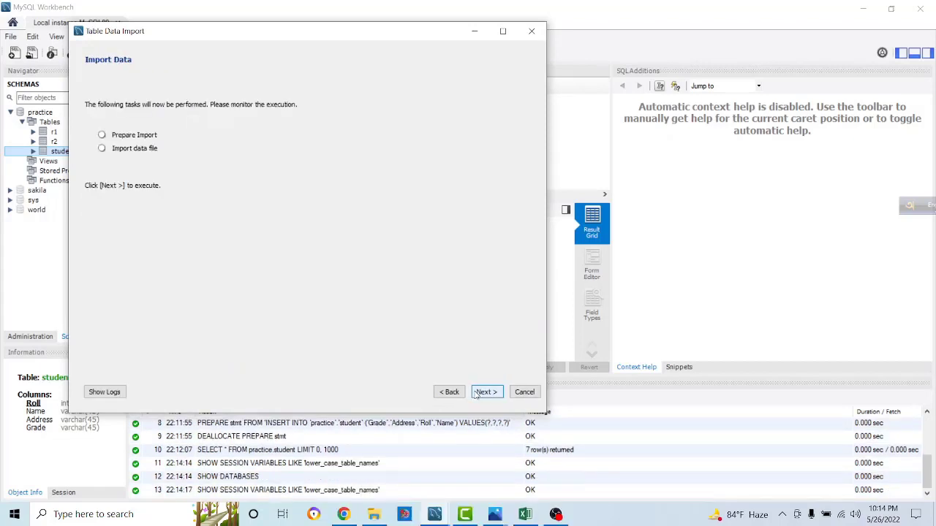
left_click(477, 393)
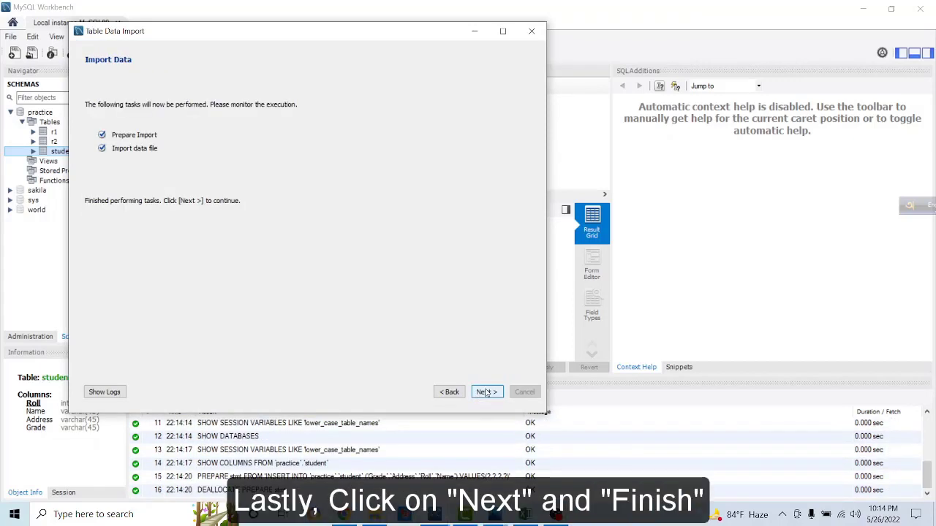
left_click(487, 393)
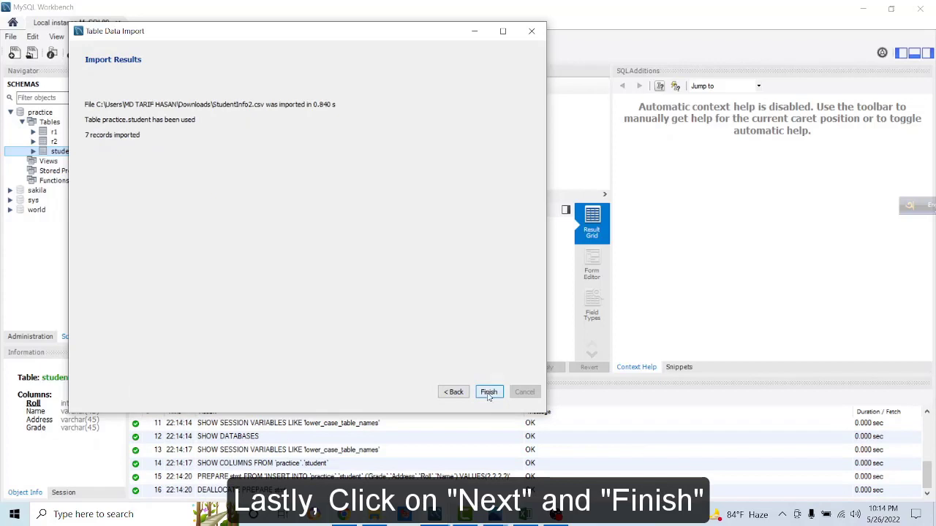
left_click(488, 393)
Reload the student table's rows and compare the added records with the StudentInfo2 sheet in Excel, ending back in MySQL Workbench.
left_click(121, 151)
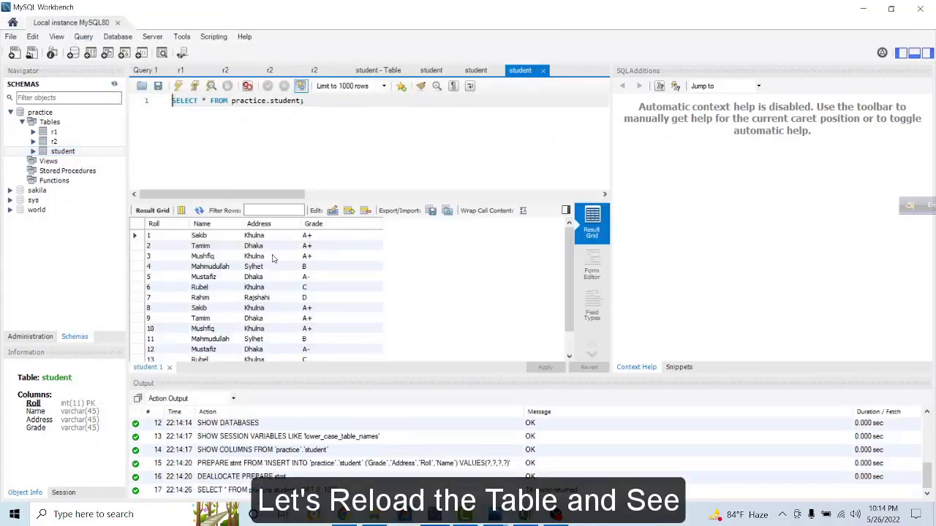
scroll(210, 322, "down", 1)
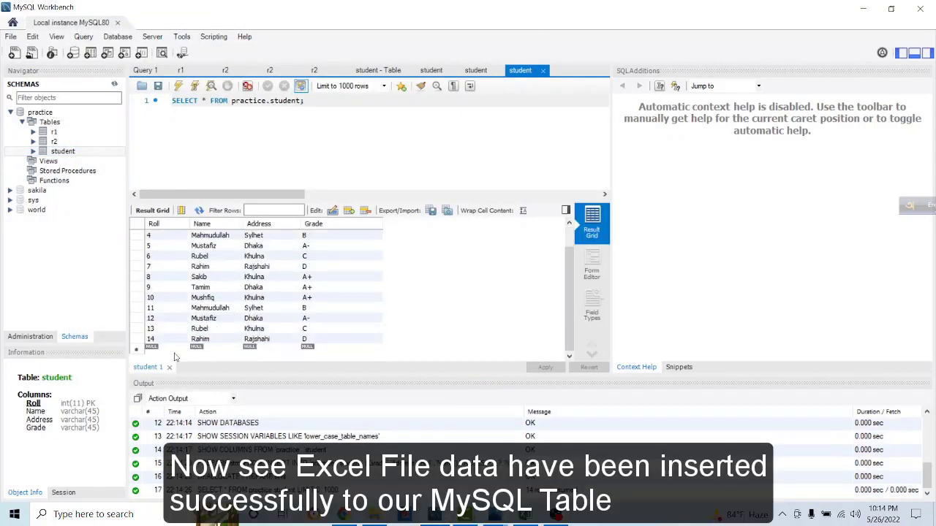
left_click(526, 516)
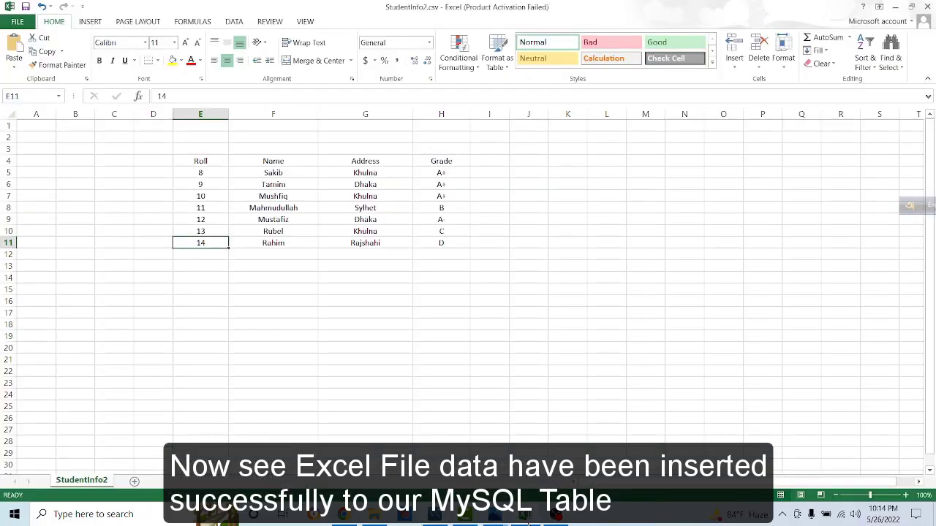
left_click(434, 515)
scroll(170, 277, "up", 1)
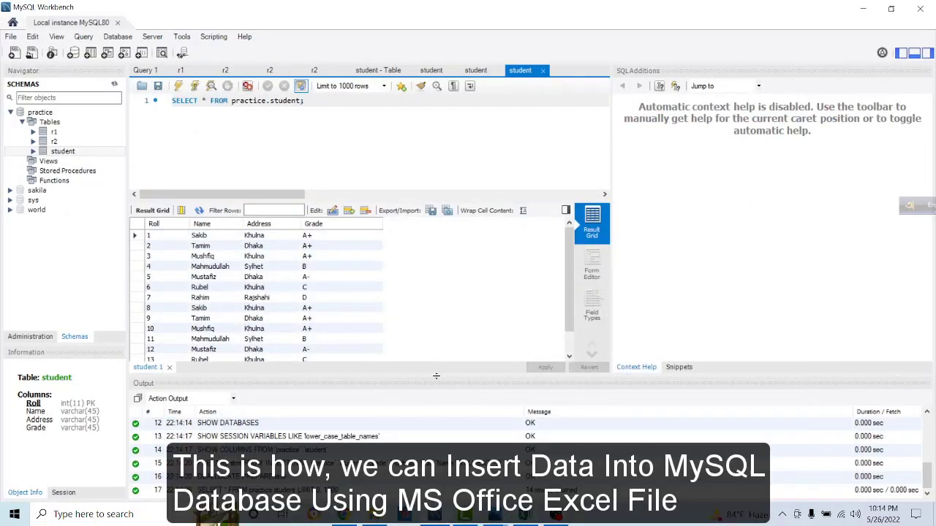